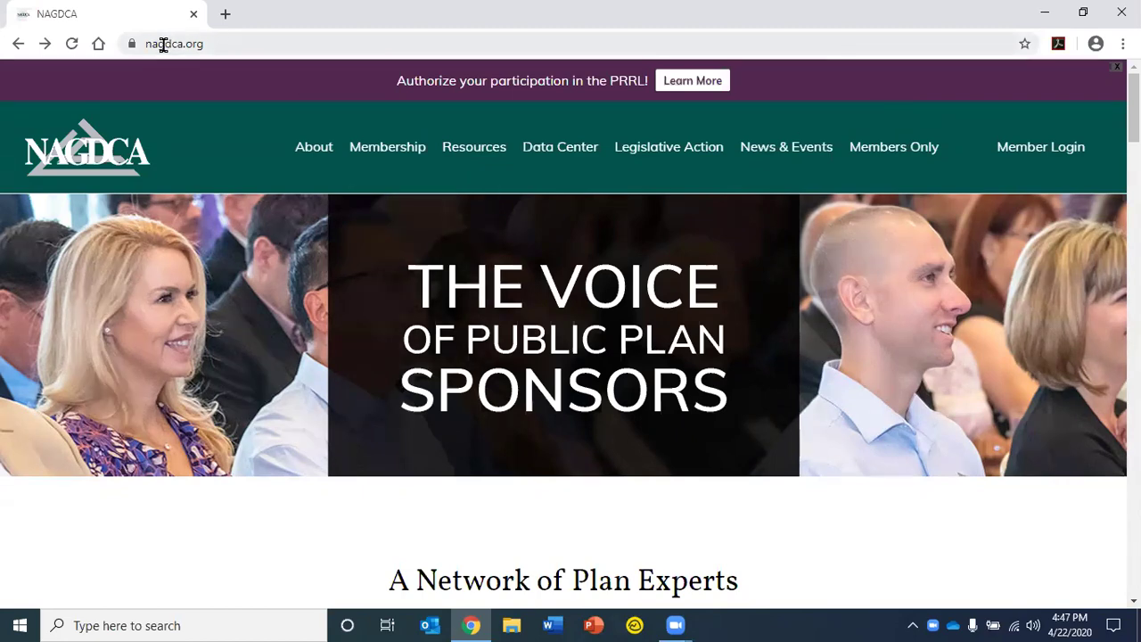
Scroll the nagdca.org home page down to the Data Center section with the Data Portal button
scroll(230, 302, down, 7)
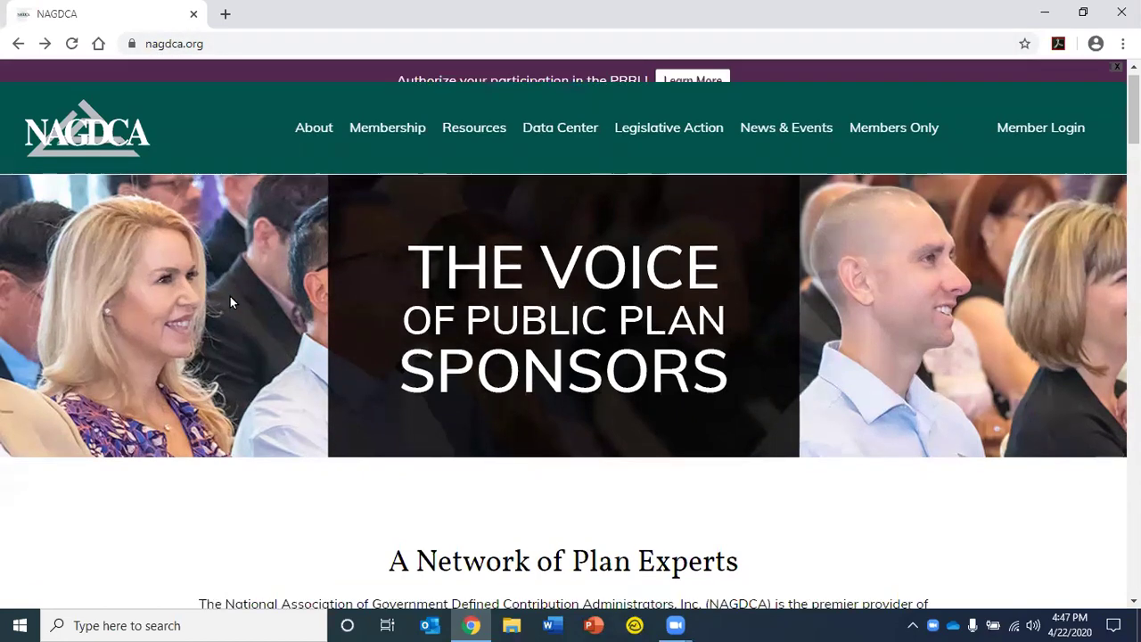
scroll(230, 296, down, 1)
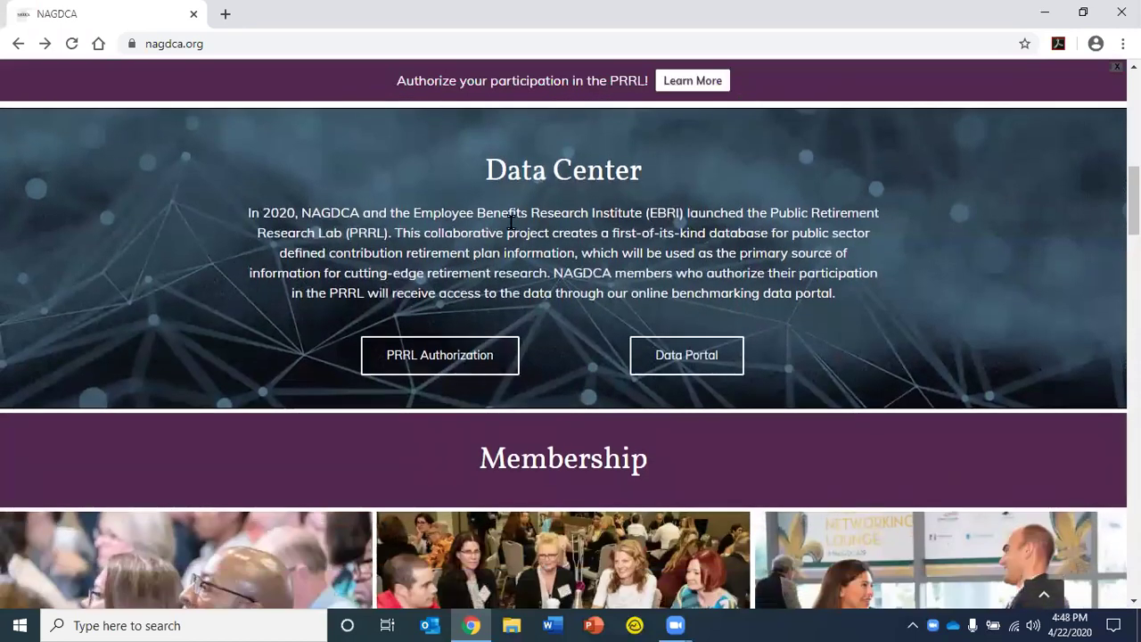
Open the Data Portal login and submit the saved login e-mail address
click(731, 359)
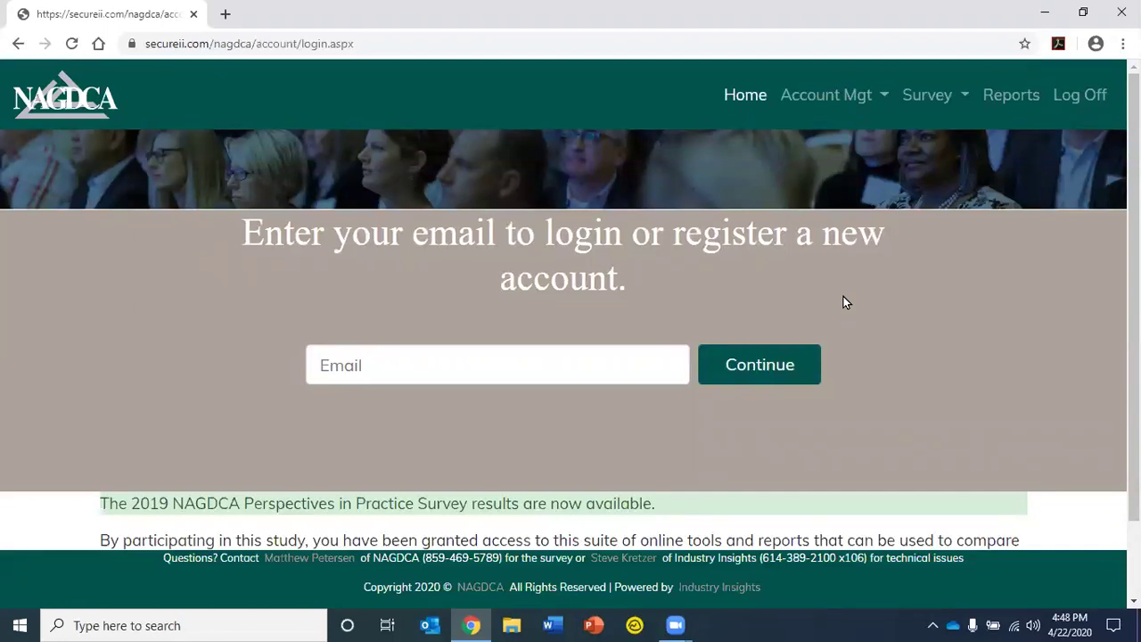
click(544, 361)
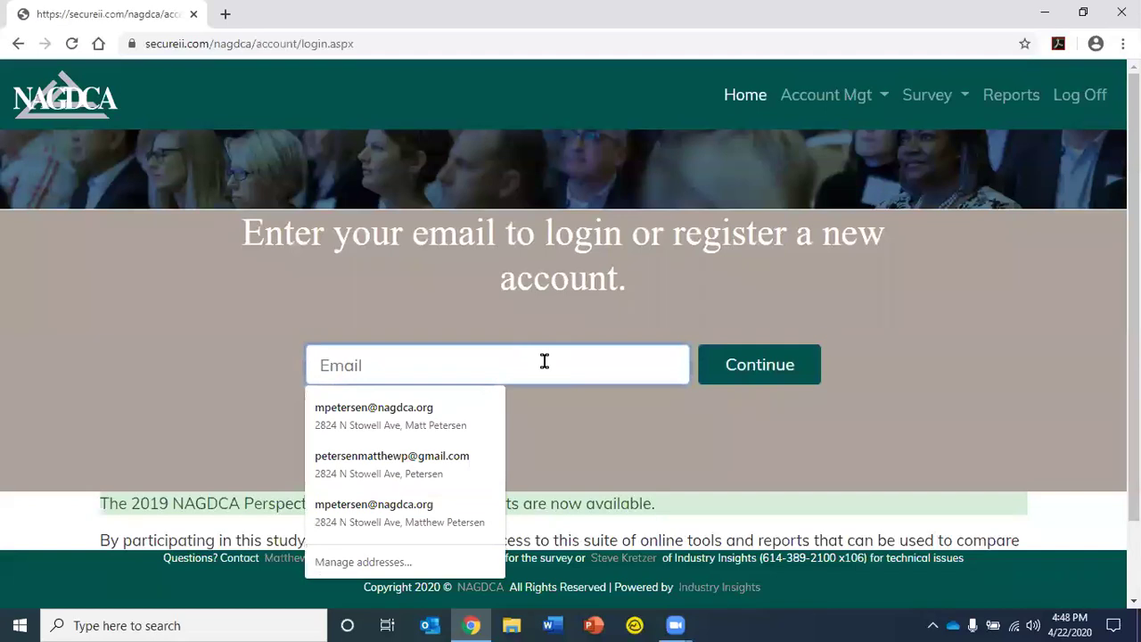
click(442, 416)
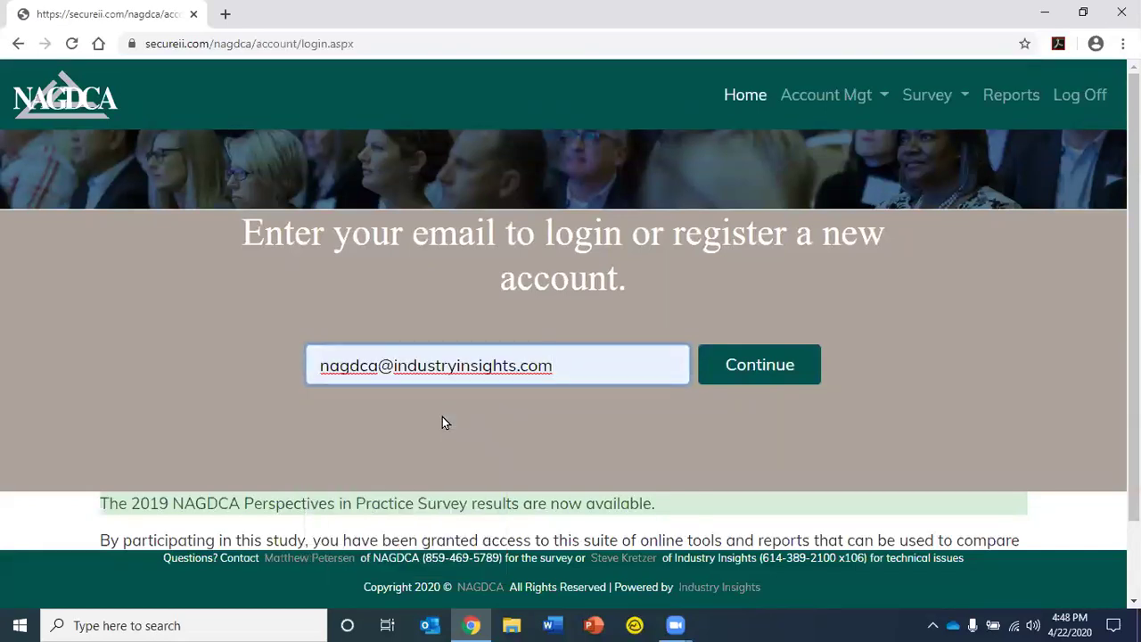
click(745, 373)
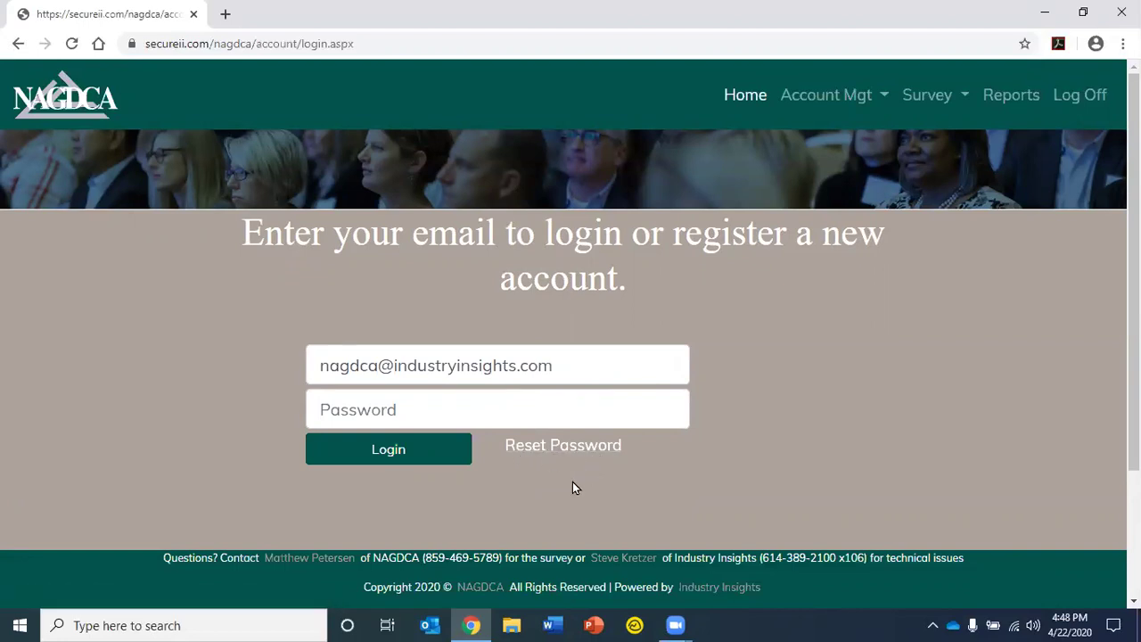
Enter the account password and log in to the survey portal
click(436, 408)
text(****)
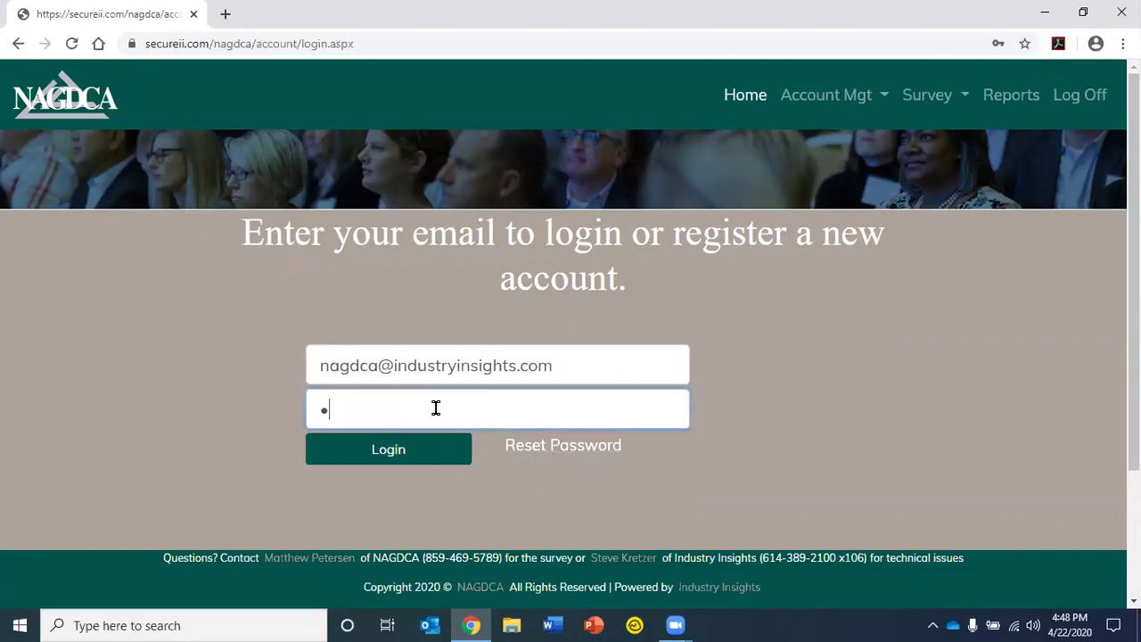
click(420, 459)
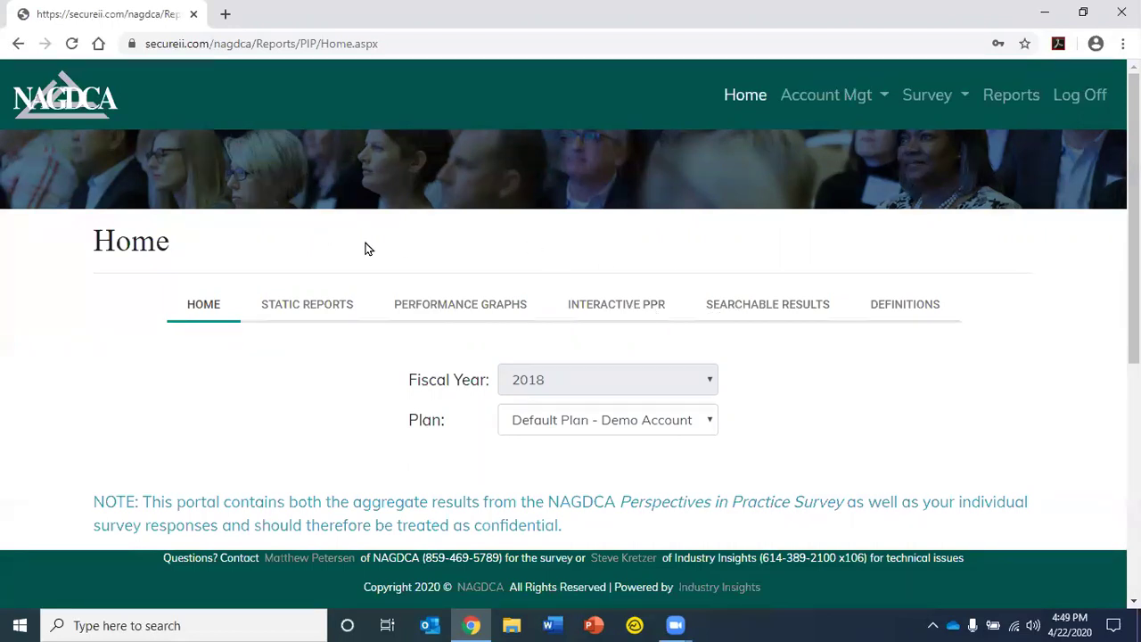
Open Static Reports and browse the Industry Report, PPR and results-table downloads
click(323, 307)
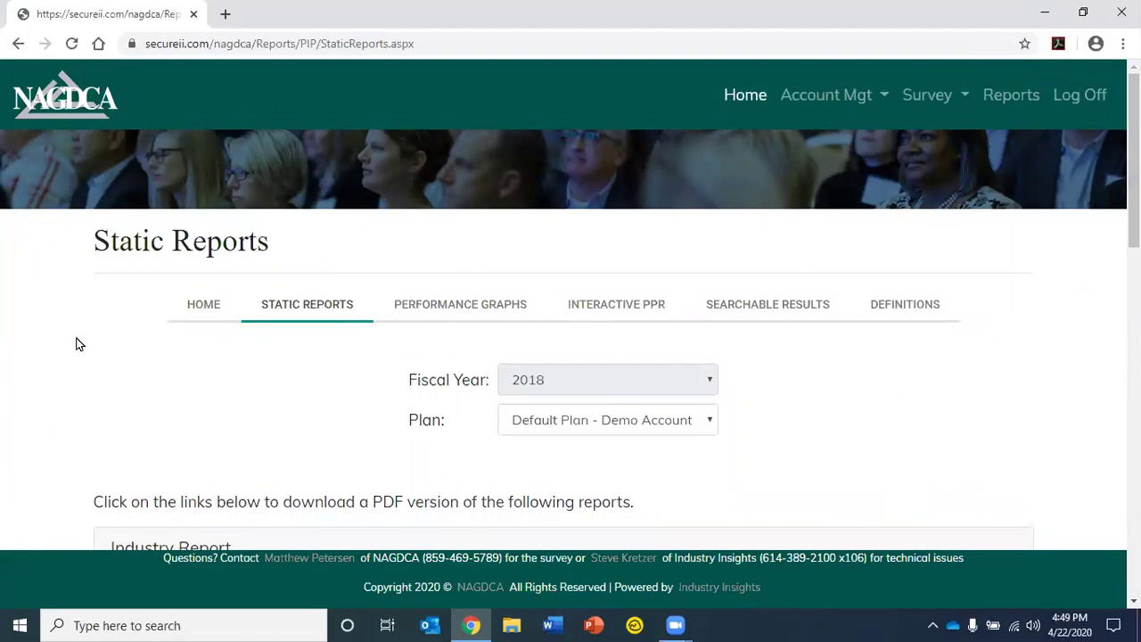
scroll(76, 344, down, 1)
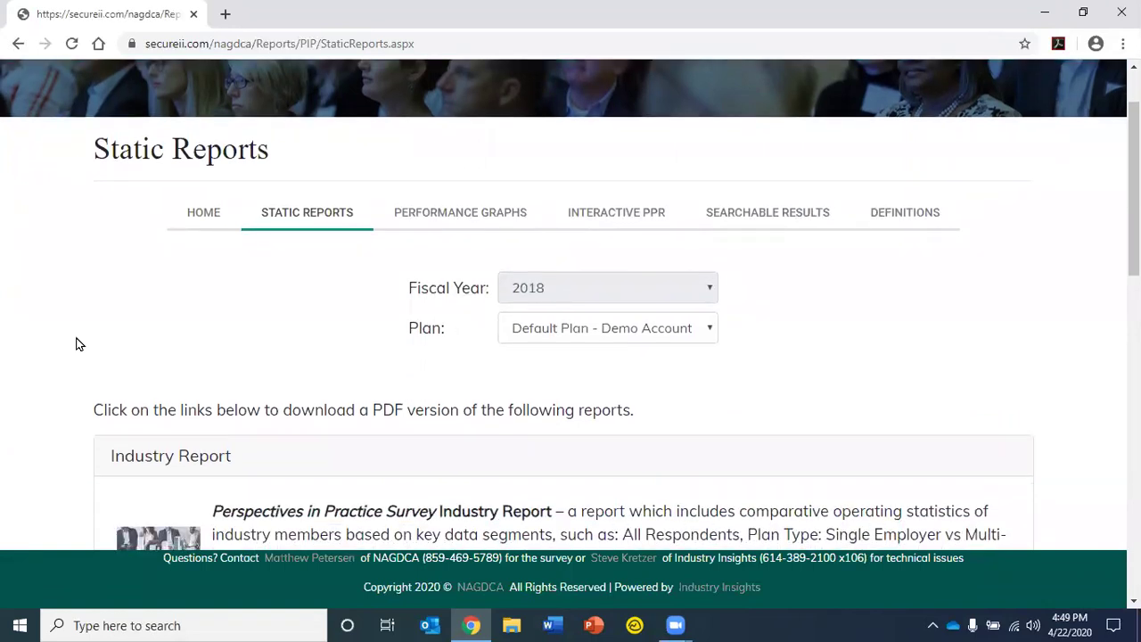
scroll(77, 344, down, 3)
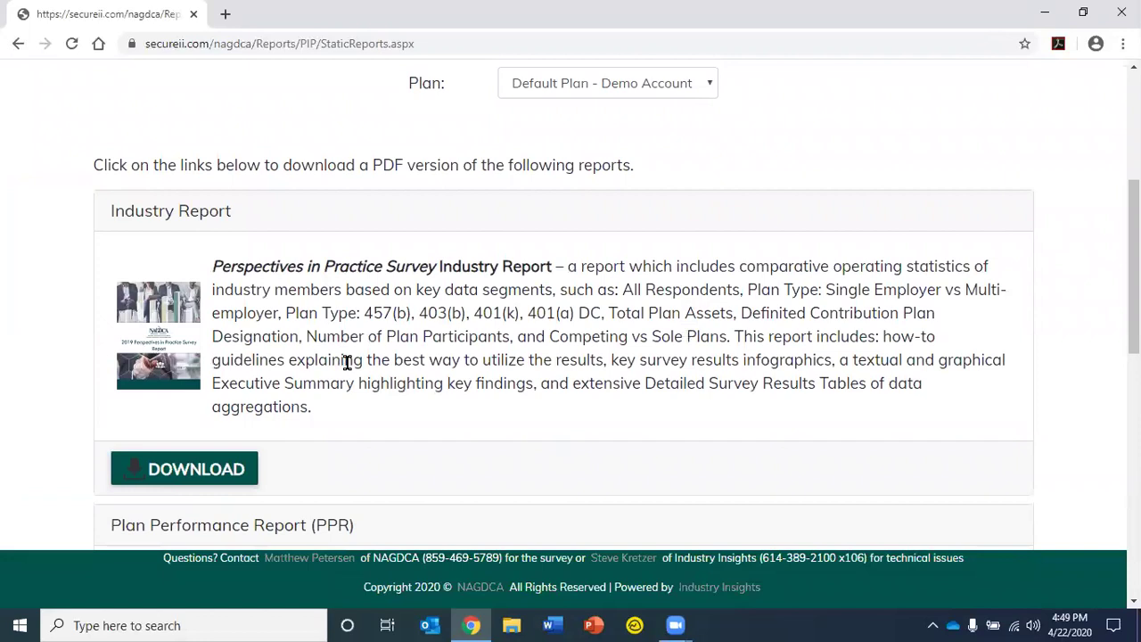
scroll(370, 317, down, 1)
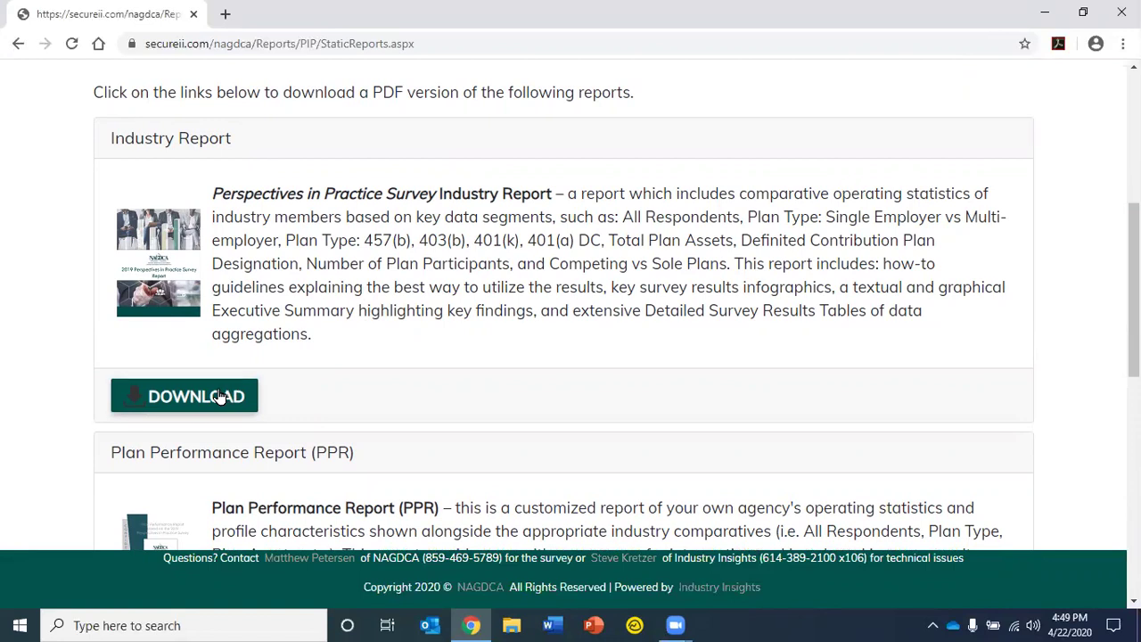
scroll(372, 395, down, 2)
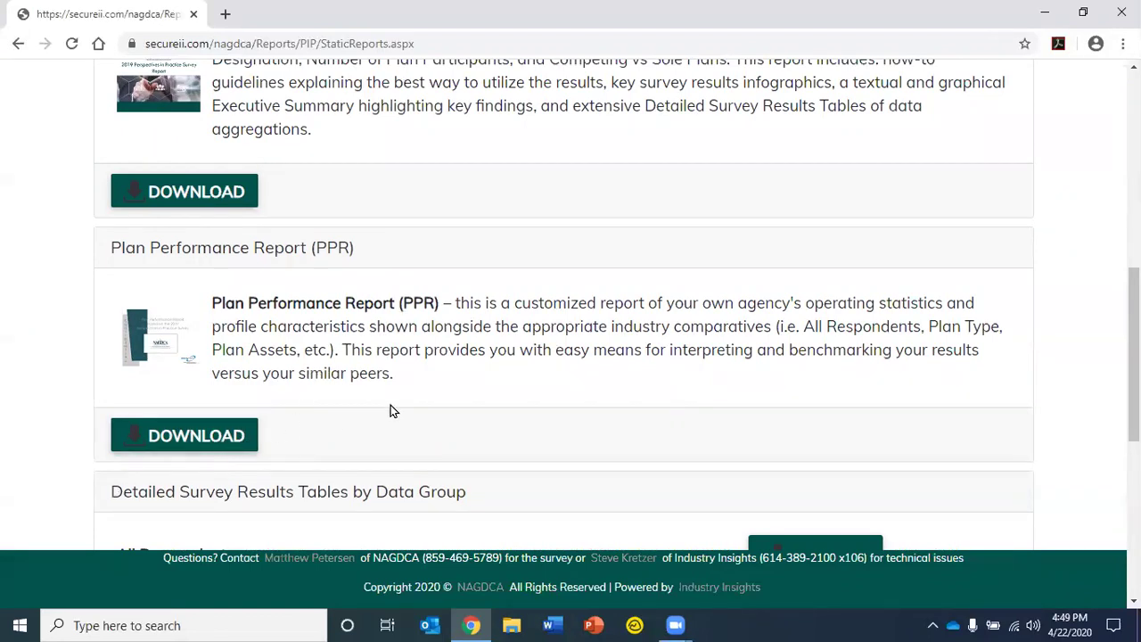
scroll(486, 384, down, 3)
scroll(486, 384, down, 2)
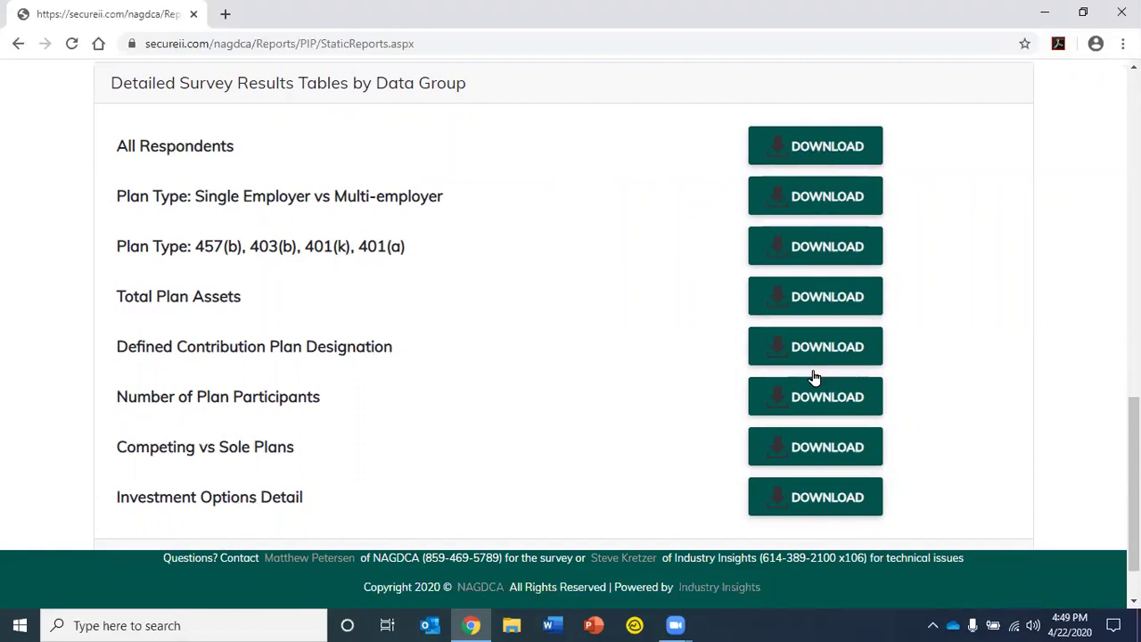
scroll(630, 312, up, 12)
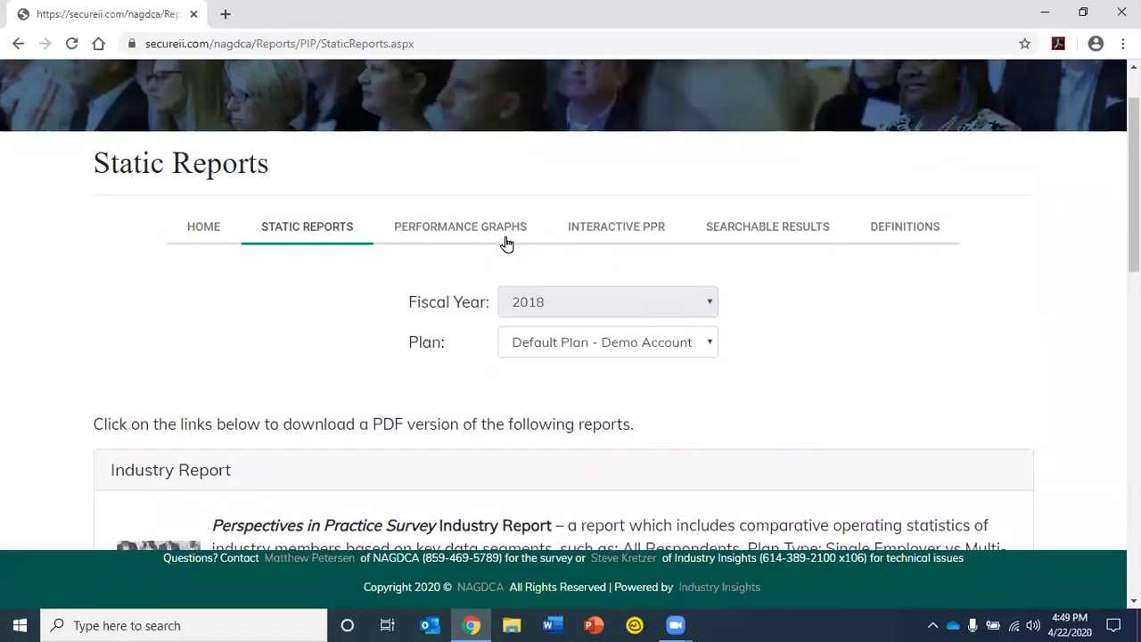
Open Performance Graphs and review the 2018 plan-versus-industry pie and bar charts
click(500, 234)
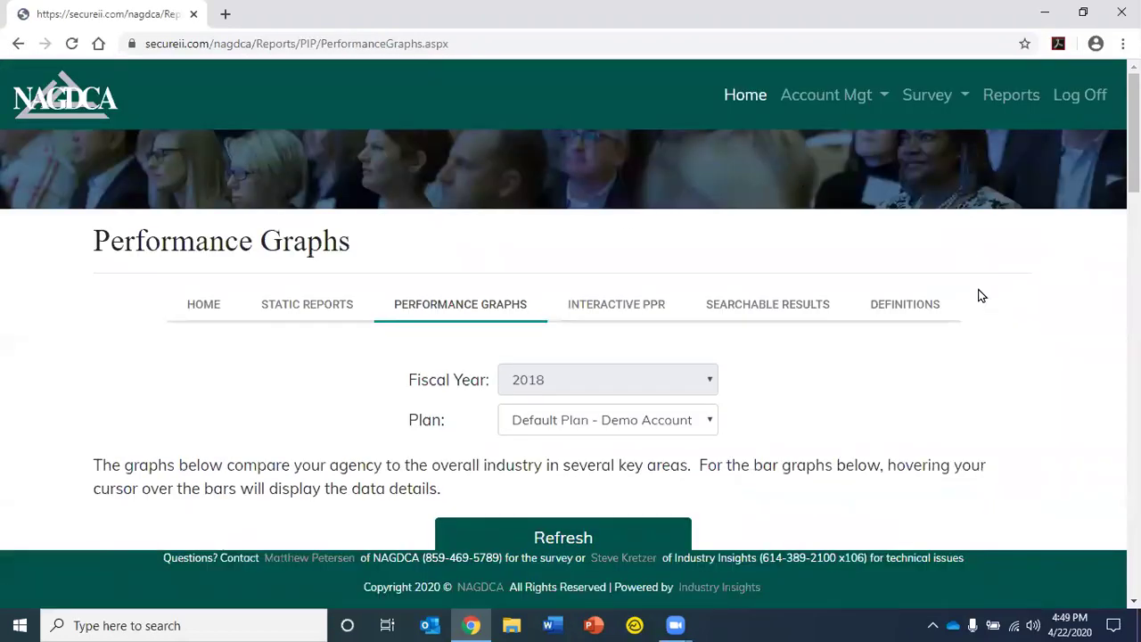
scroll(978, 295, down, 2)
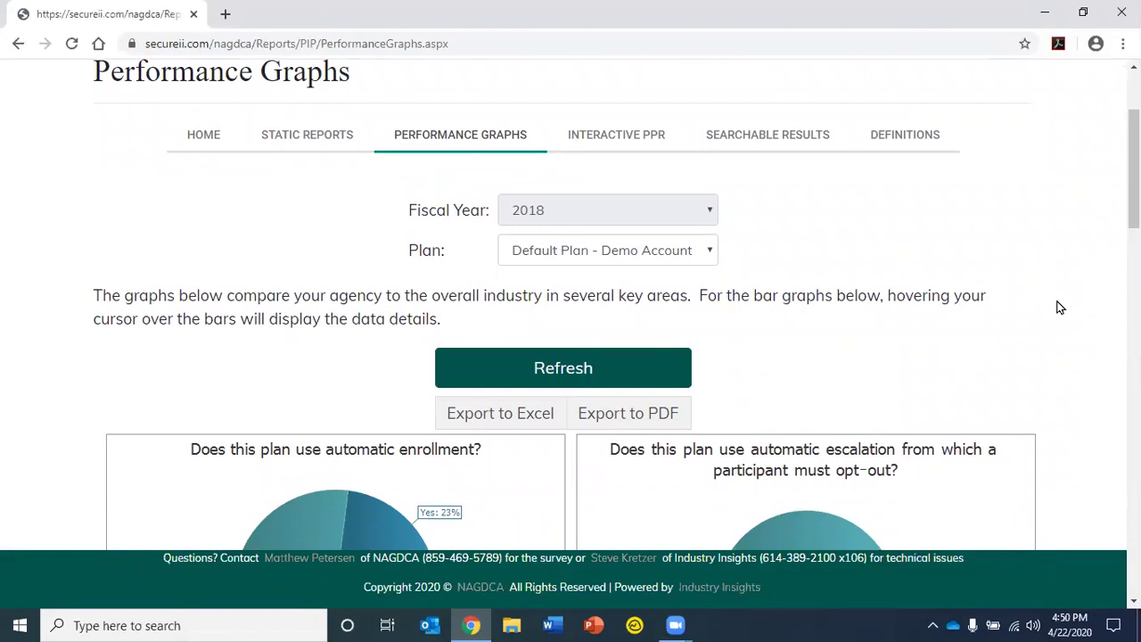
scroll(1060, 307, down, 3)
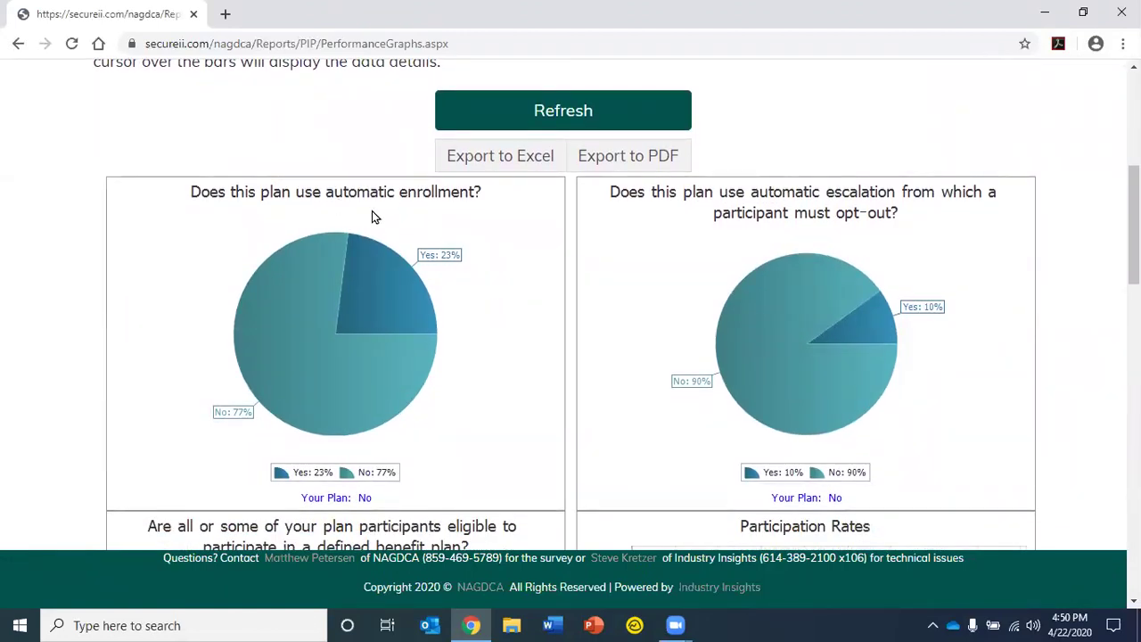
scroll(530, 349, down, 1)
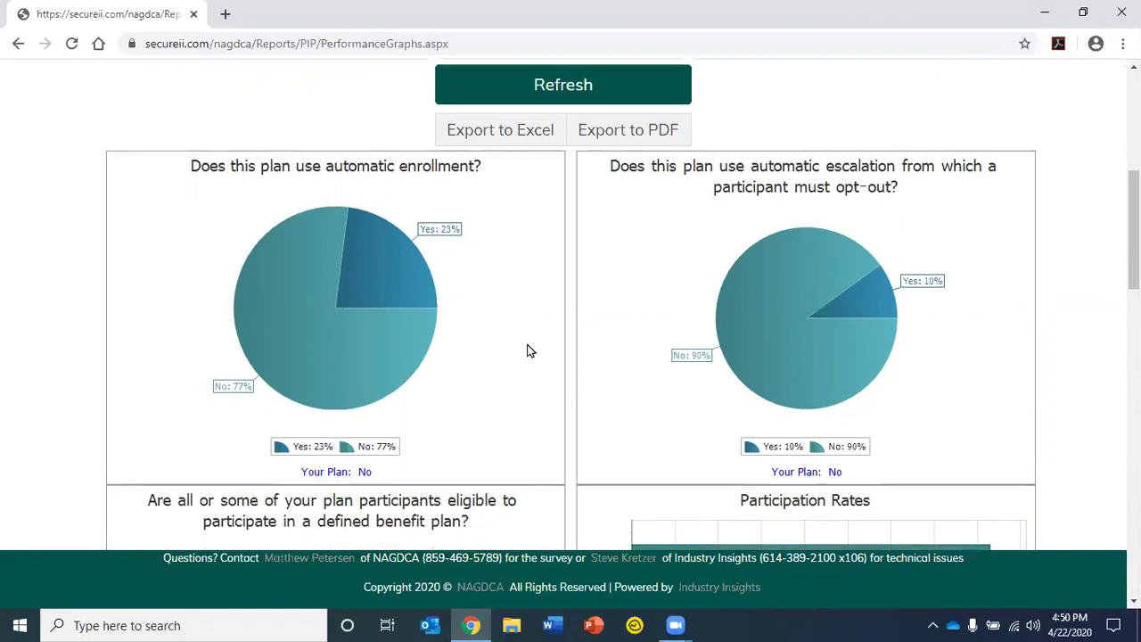
scroll(613, 324, down, 3)
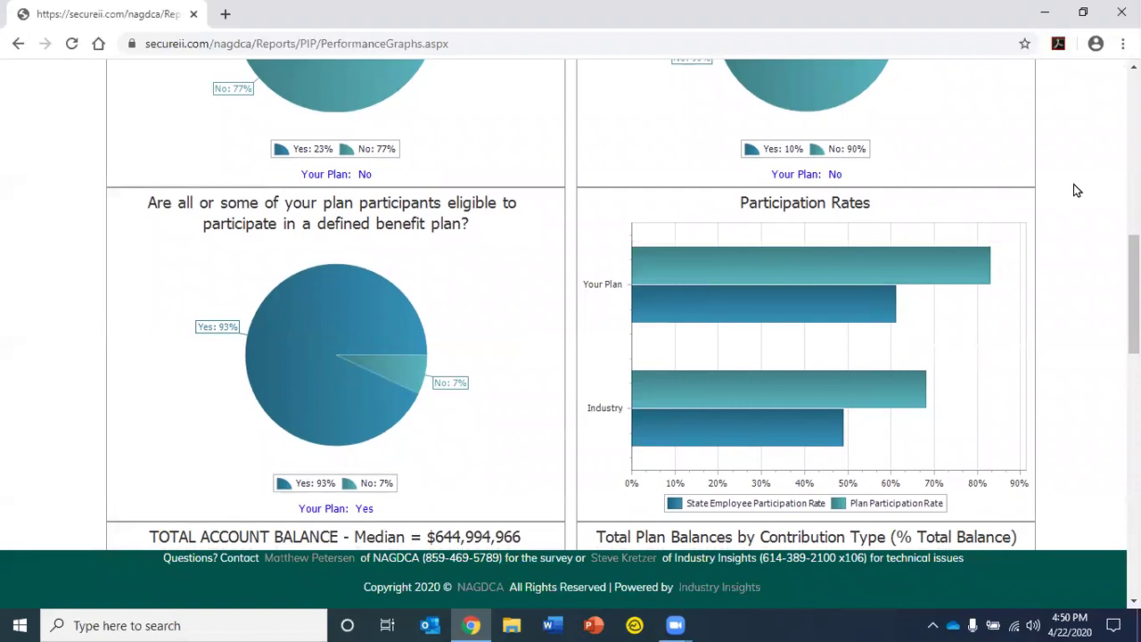
scroll(1074, 186, up, 2)
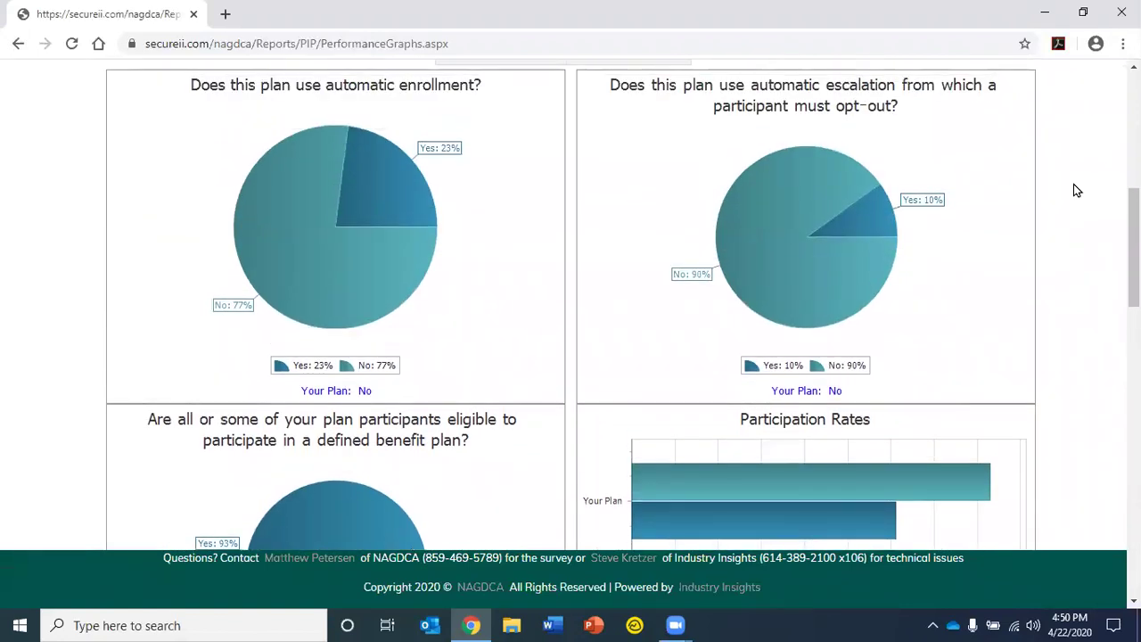
scroll(1075, 190, up, 2)
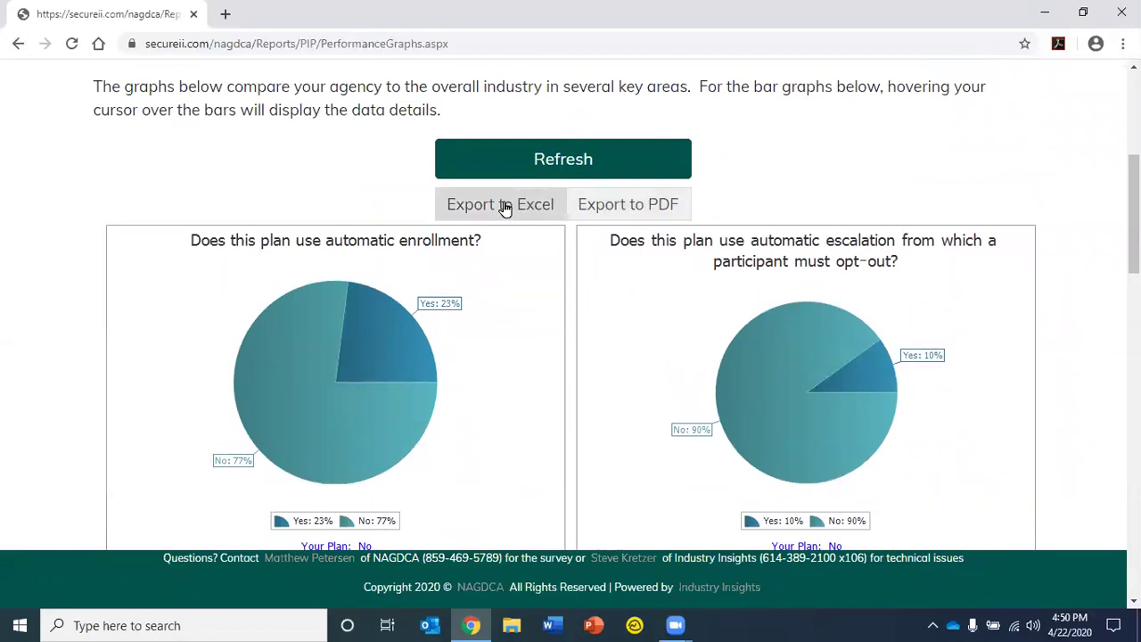
scroll(306, 148, up, 1)
scroll(307, 146, up, 2)
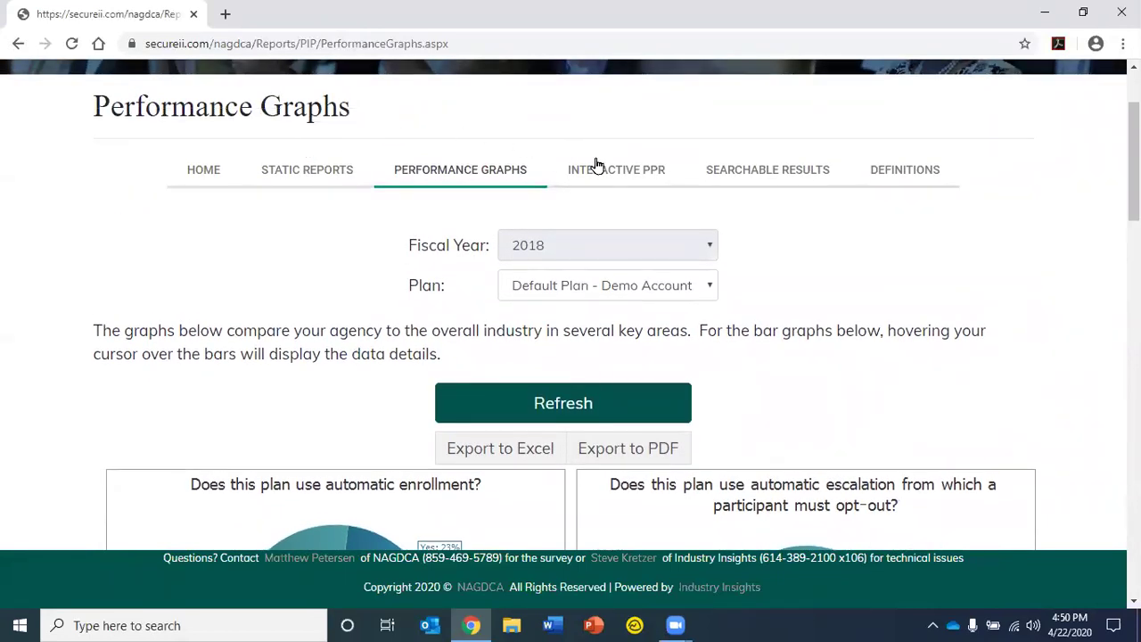
On Interactive PPR, set Peer Group #1 to Plan Type: 457(b) and #2 to DC Plan Designation: Supplemental
click(603, 174)
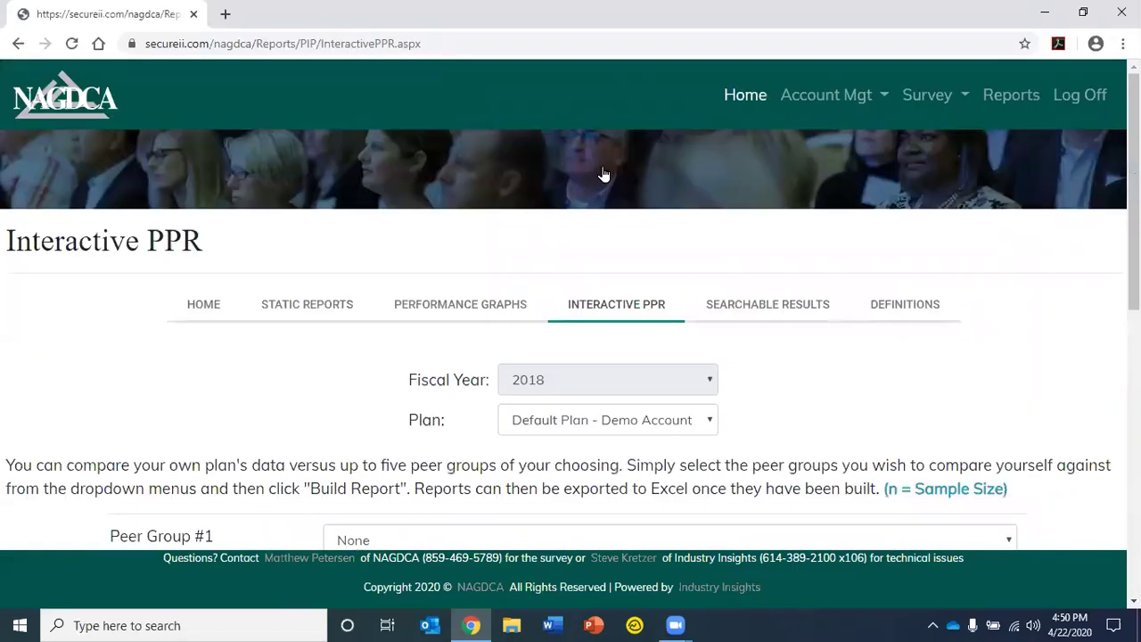
scroll(871, 363, down, 1)
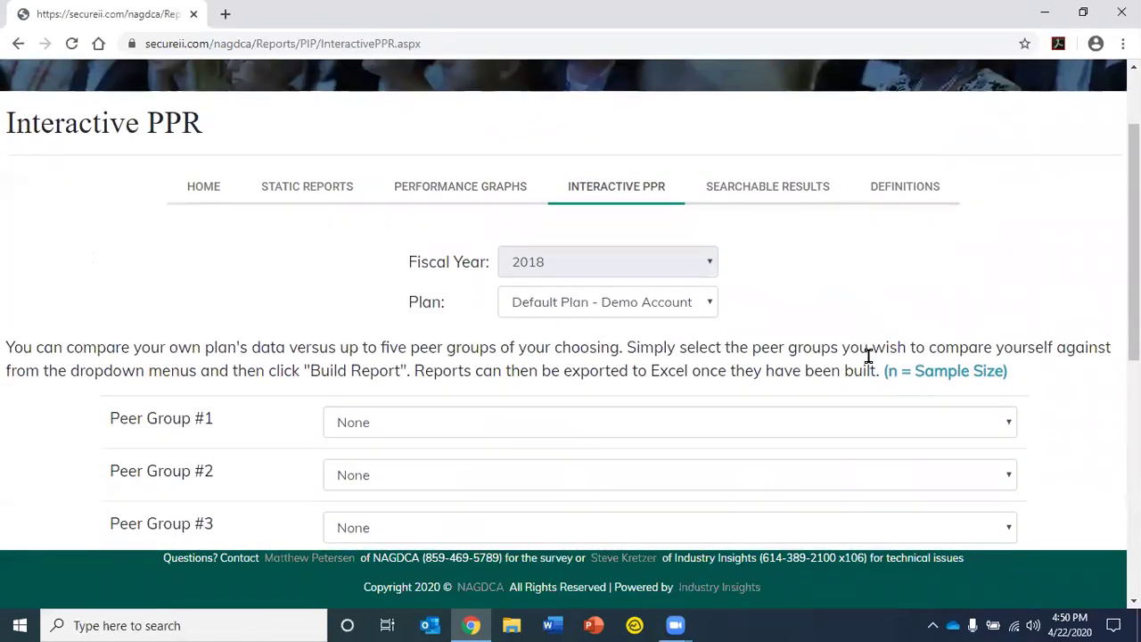
scroll(868, 357, down, 2)
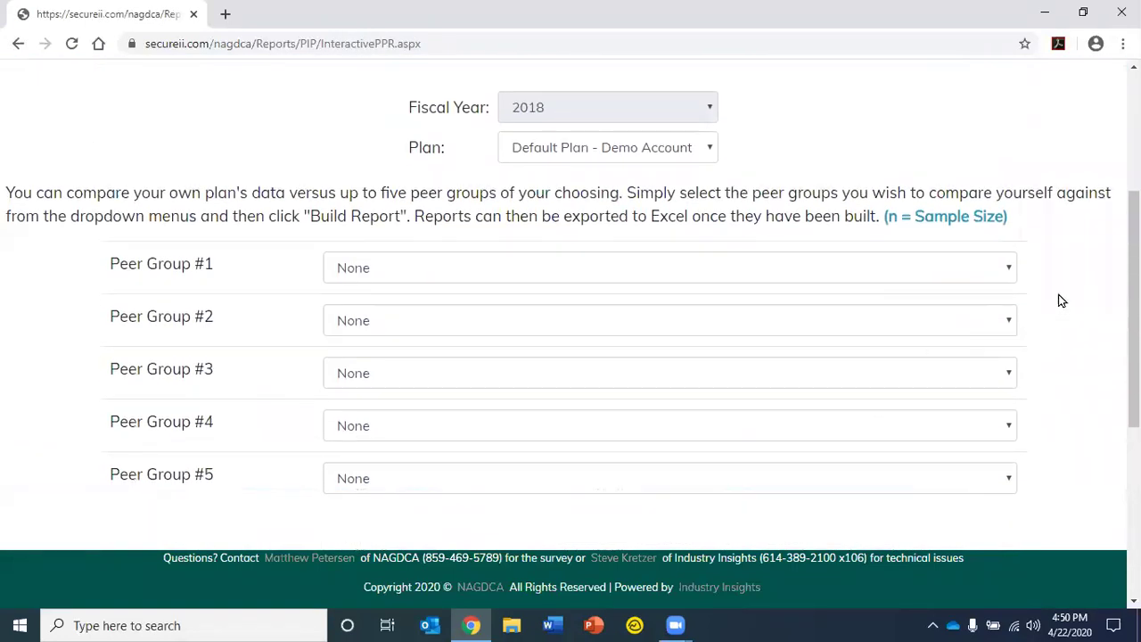
scroll(1059, 301, down, 1)
click(1012, 199)
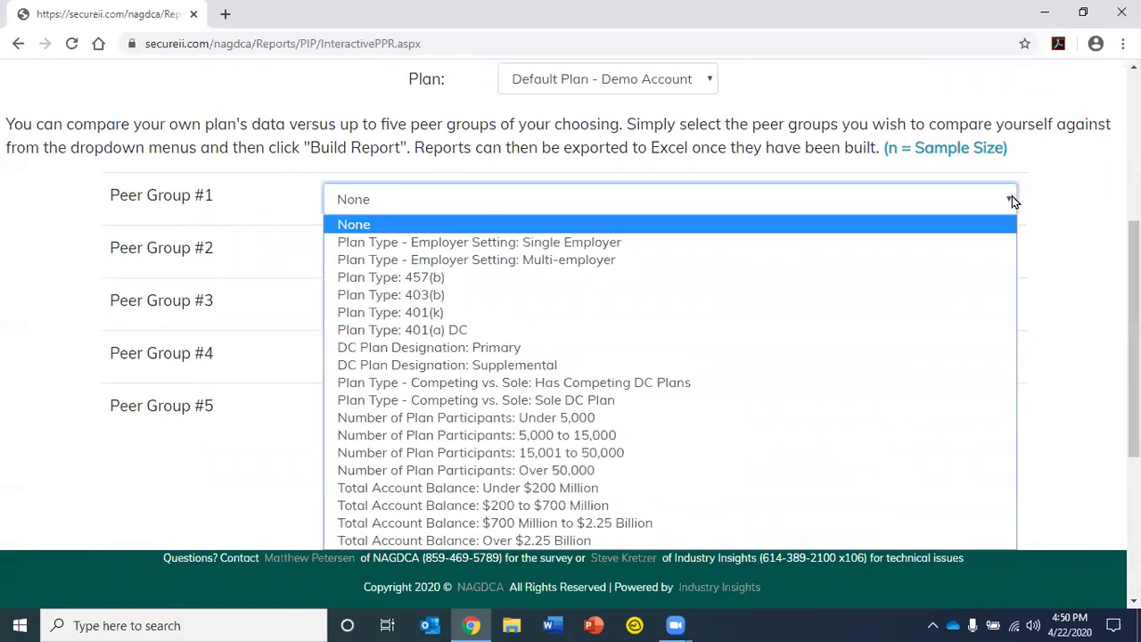
click(903, 276)
click(1008, 252)
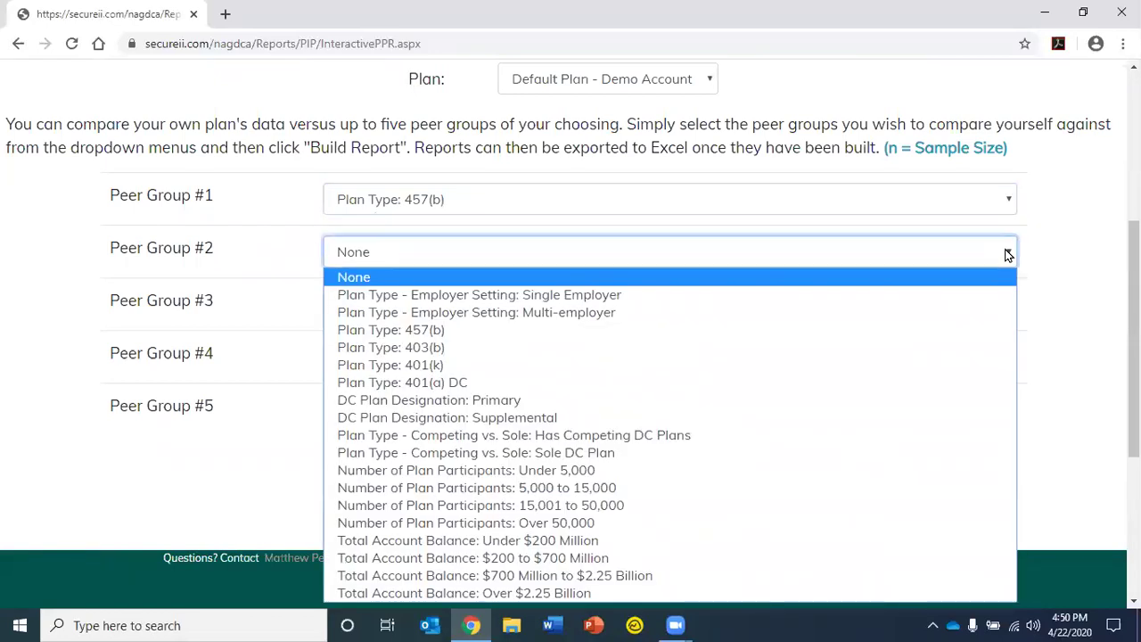
click(927, 417)
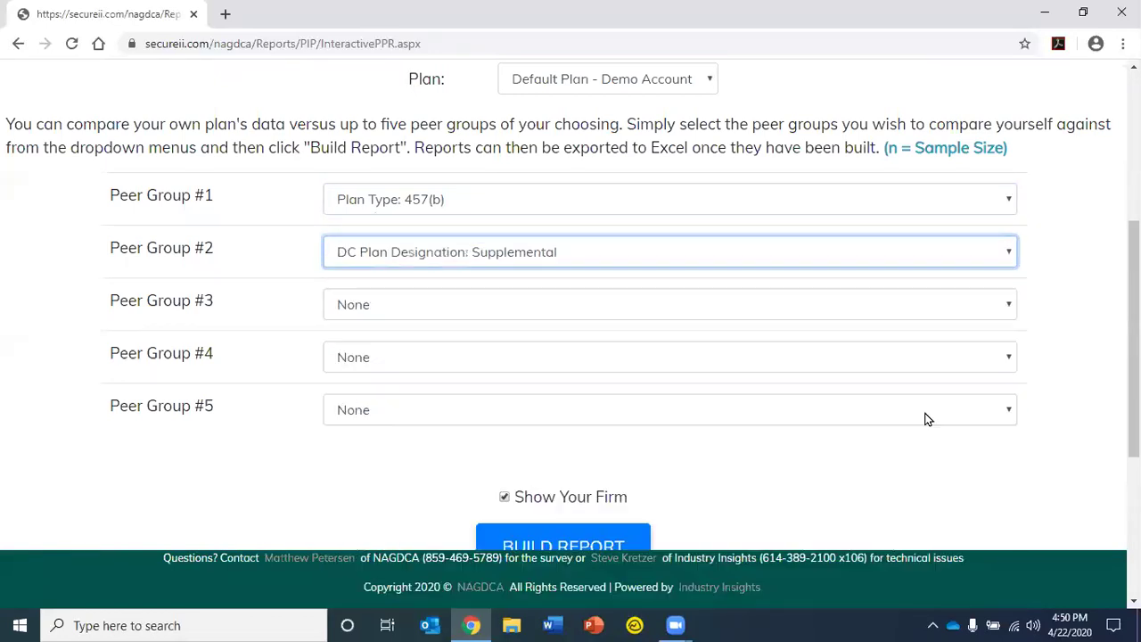
Keep Show Your Firm checked and build the peer-group comparison report
scroll(814, 474, down, 1)
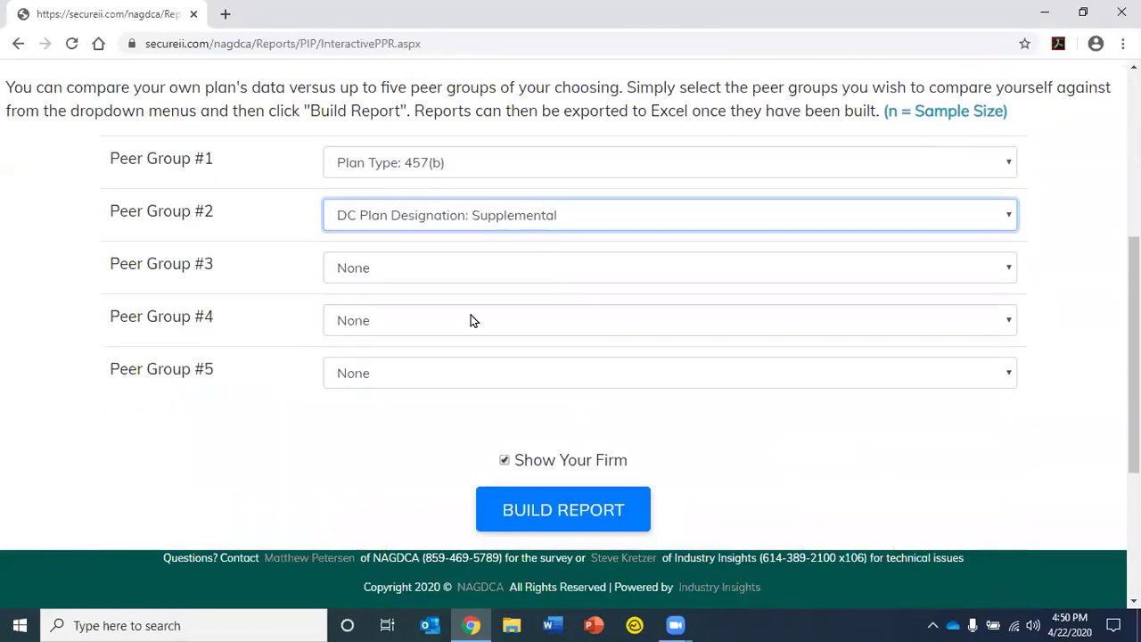
scroll(194, 362, down, 2)
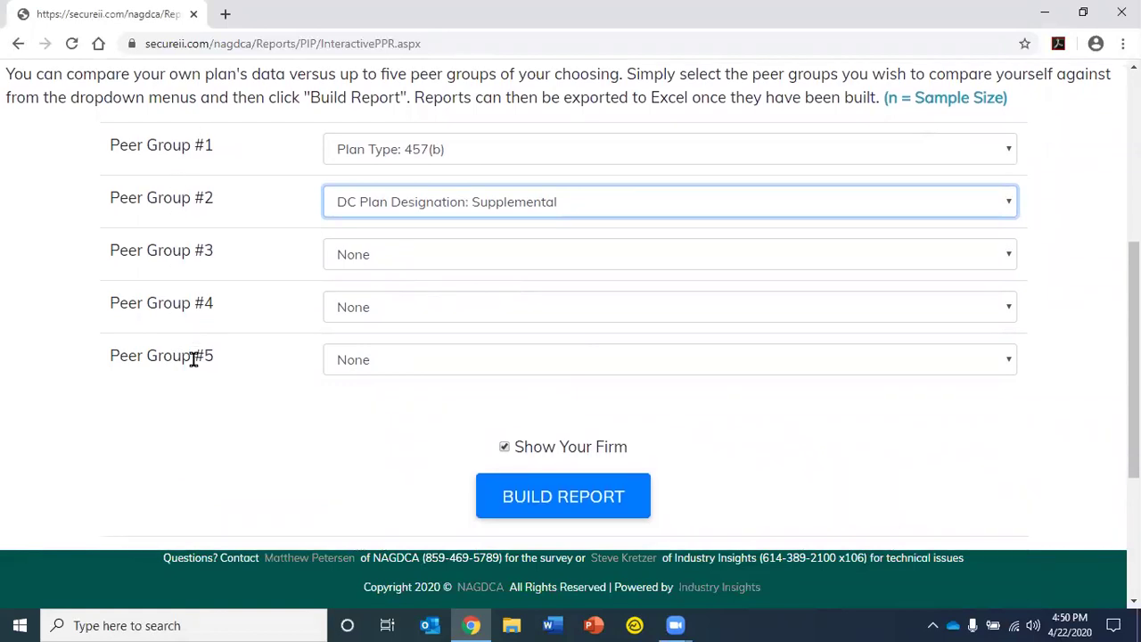
click(505, 317)
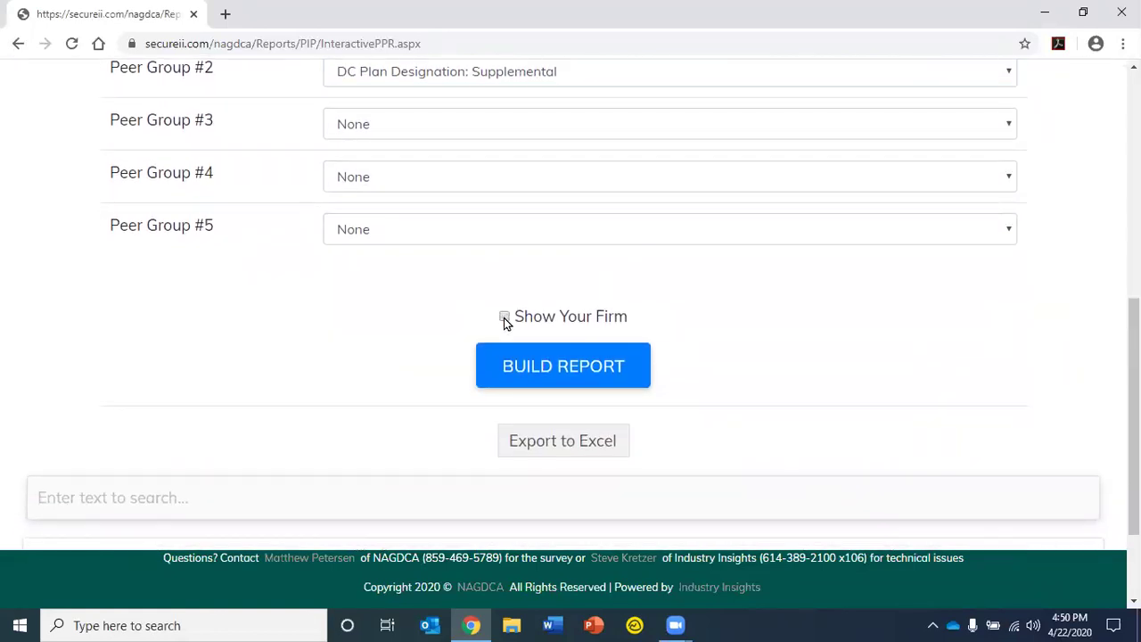
click(504, 317)
scroll(377, 299, down, 1)
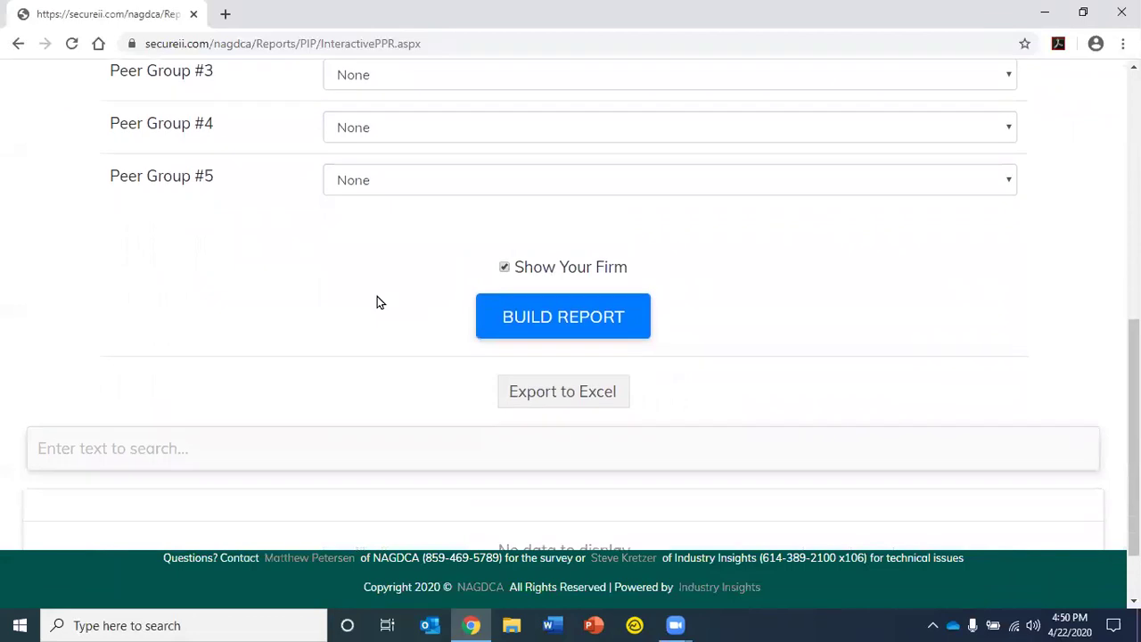
click(540, 312)
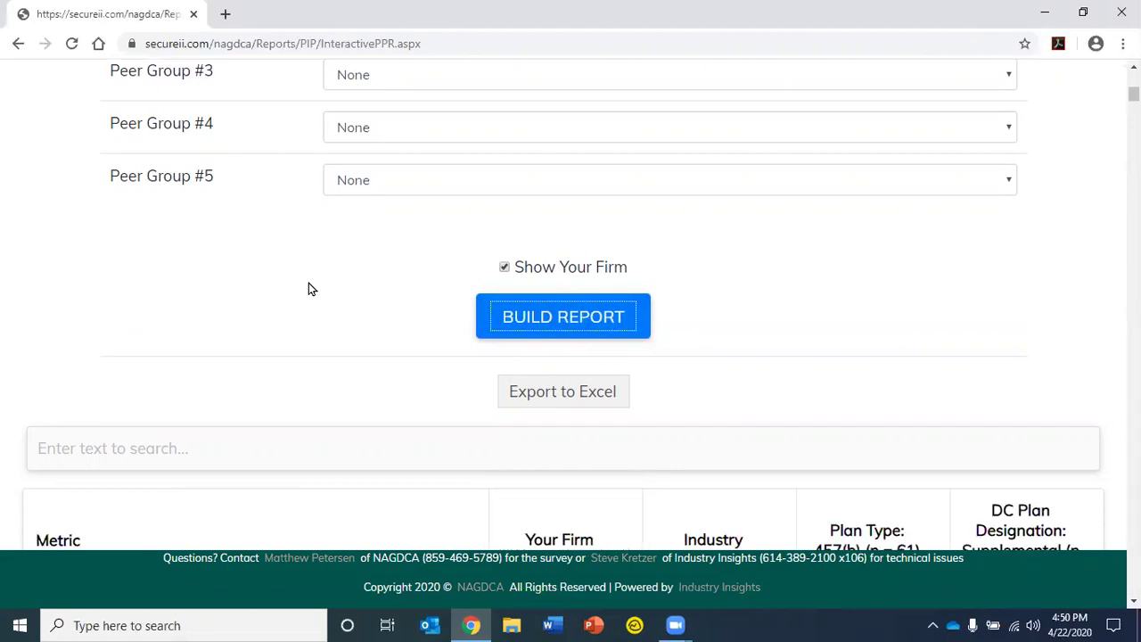
Scroll through the generated 457(b) and Supplemental comparison report and back to the top
scroll(308, 283, down, 1)
scroll(309, 288, down, 2)
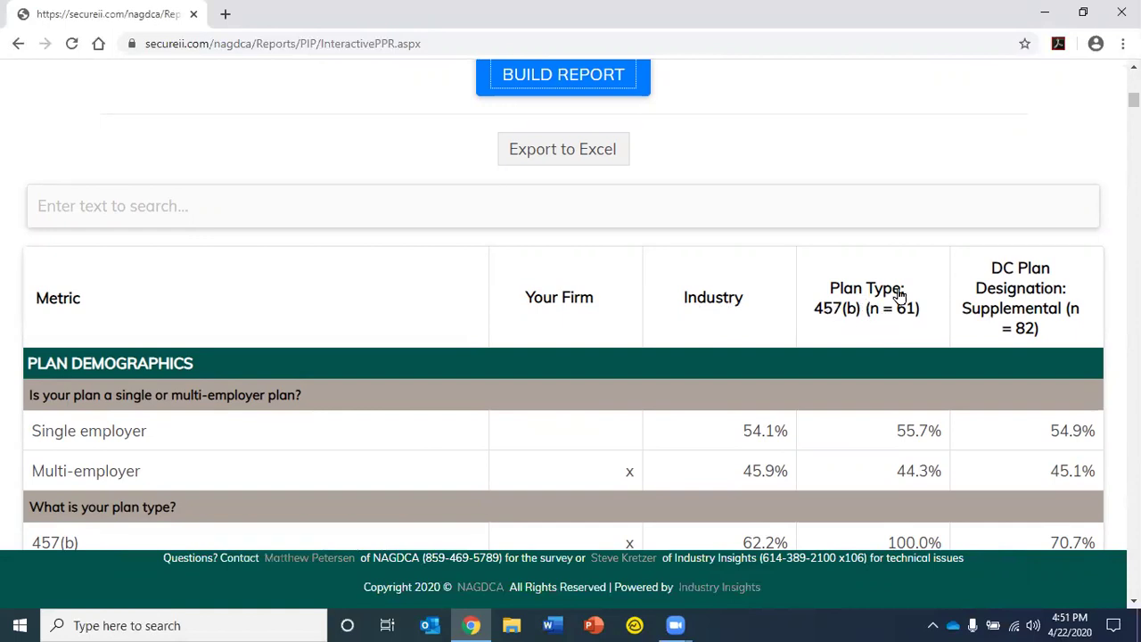
scroll(1001, 310, down, 2)
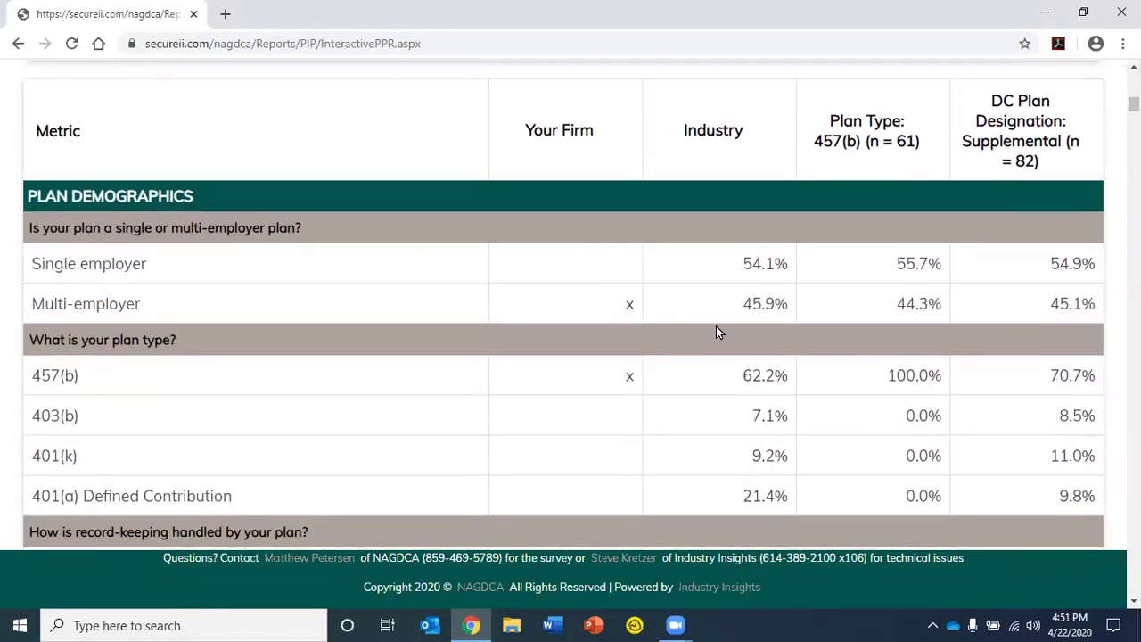
scroll(716, 326, down, 15)
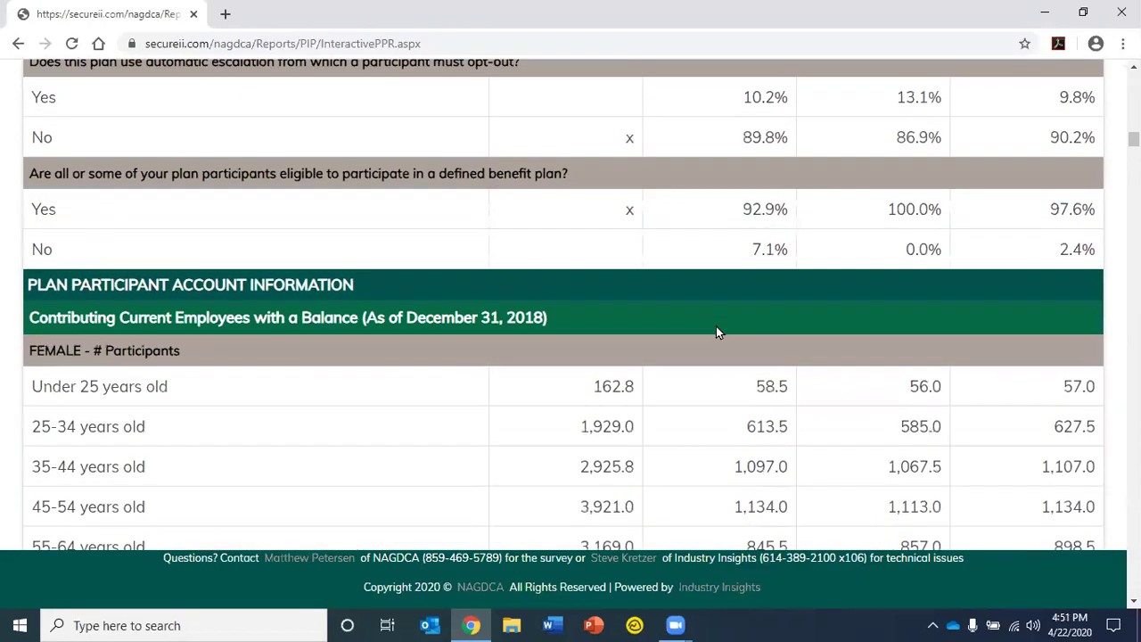
scroll(719, 332, down, 3)
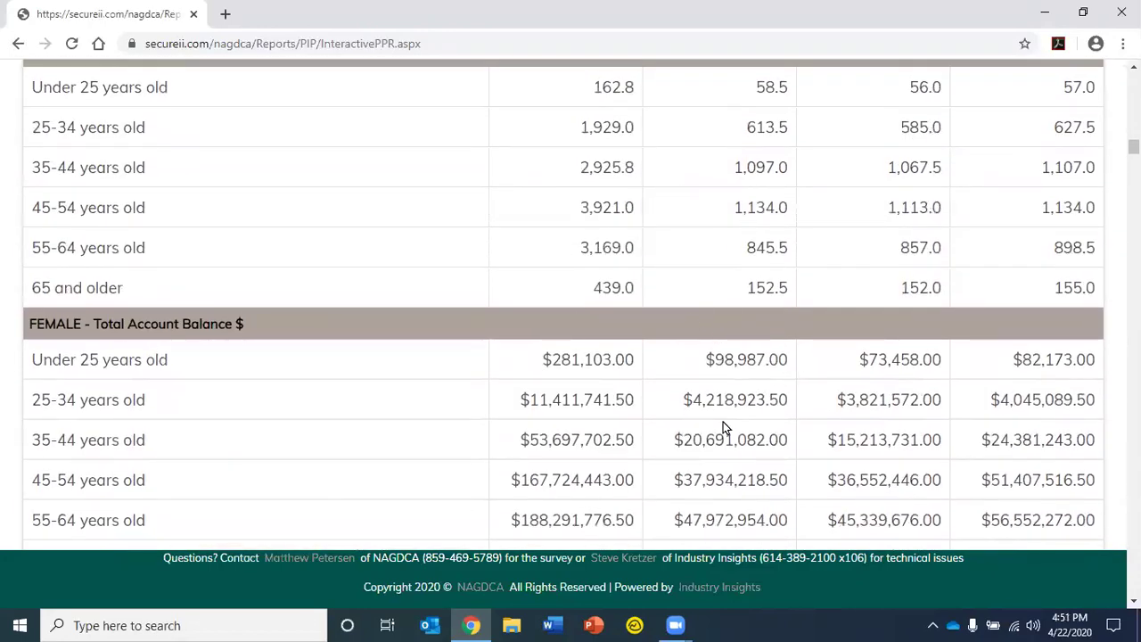
scroll(723, 421, up, 6)
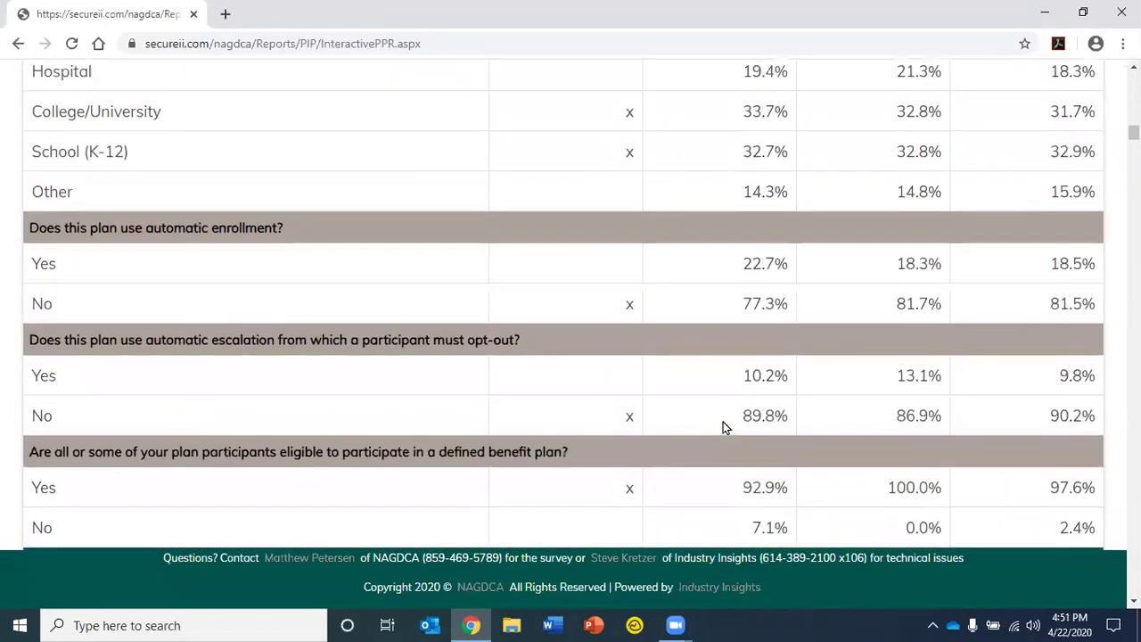
scroll(723, 422, up, 20)
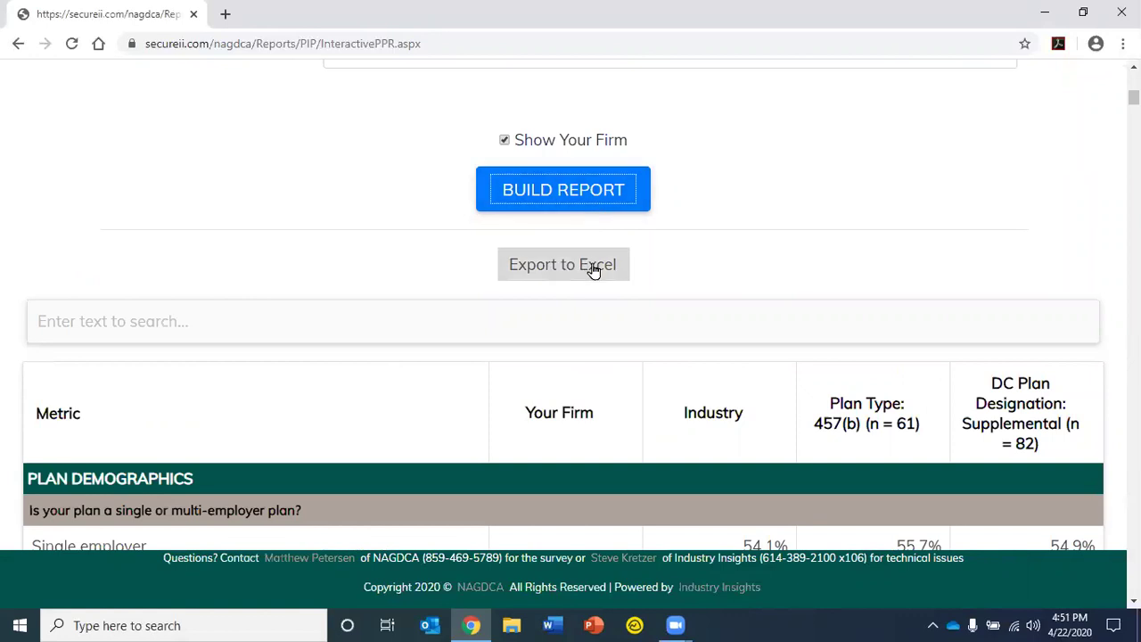
scroll(716, 197, up, 3)
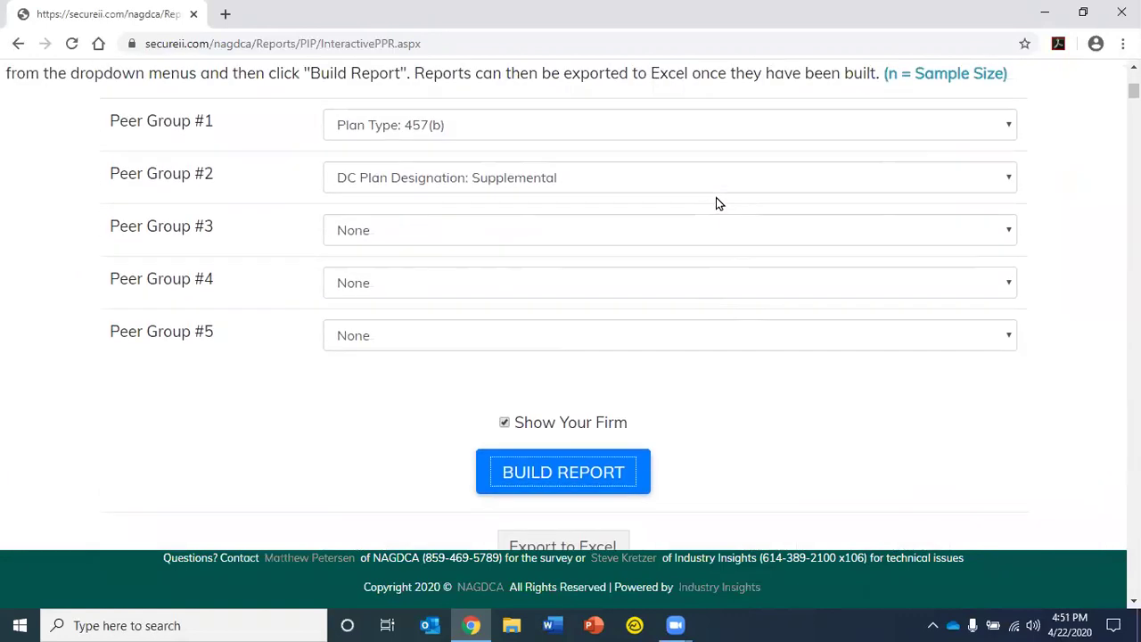
scroll(716, 197, up, 3)
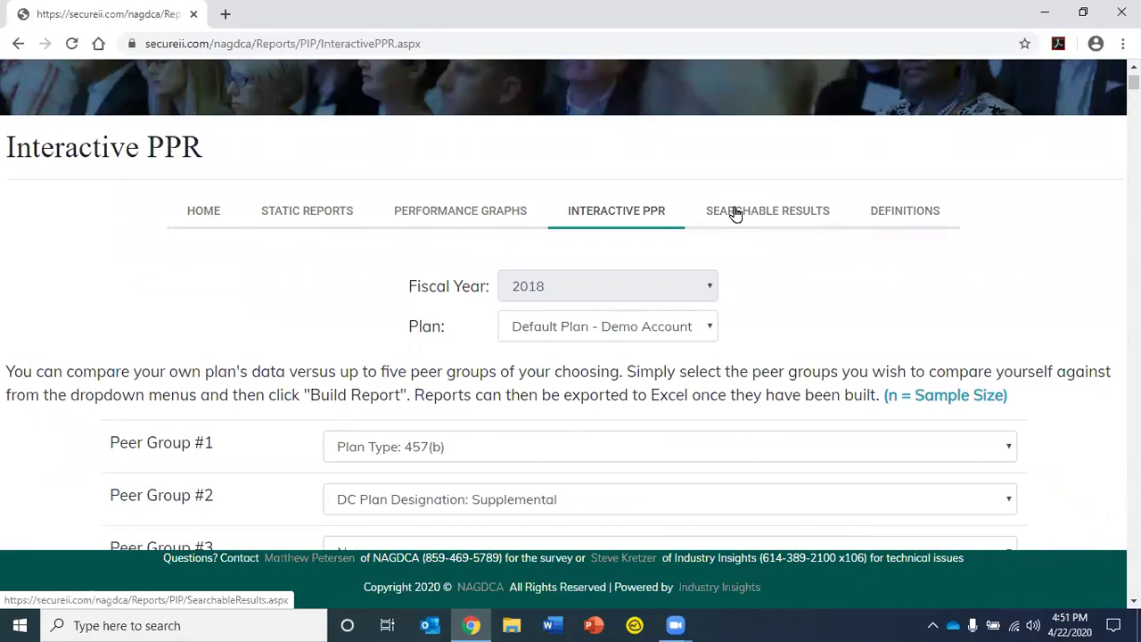
On Searchable Results, filter Employer Setting to Single Employer and DC Plan Designation to Supplemental
click(752, 216)
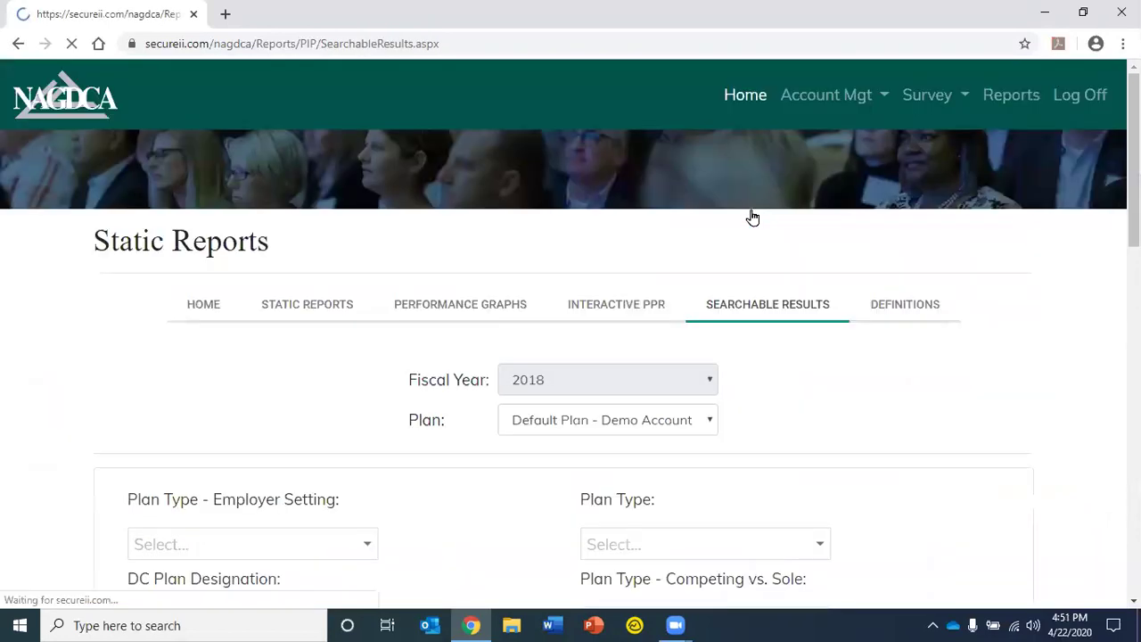
scroll(1021, 282, down, 1)
scroll(1022, 281, down, 2)
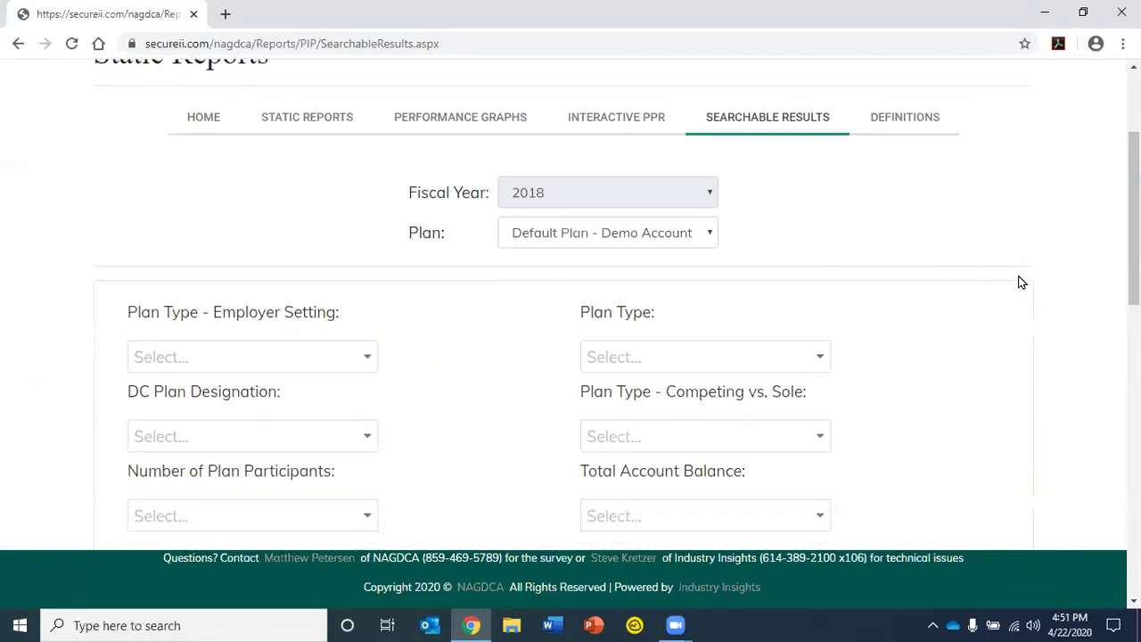
scroll(1021, 282, down, 2)
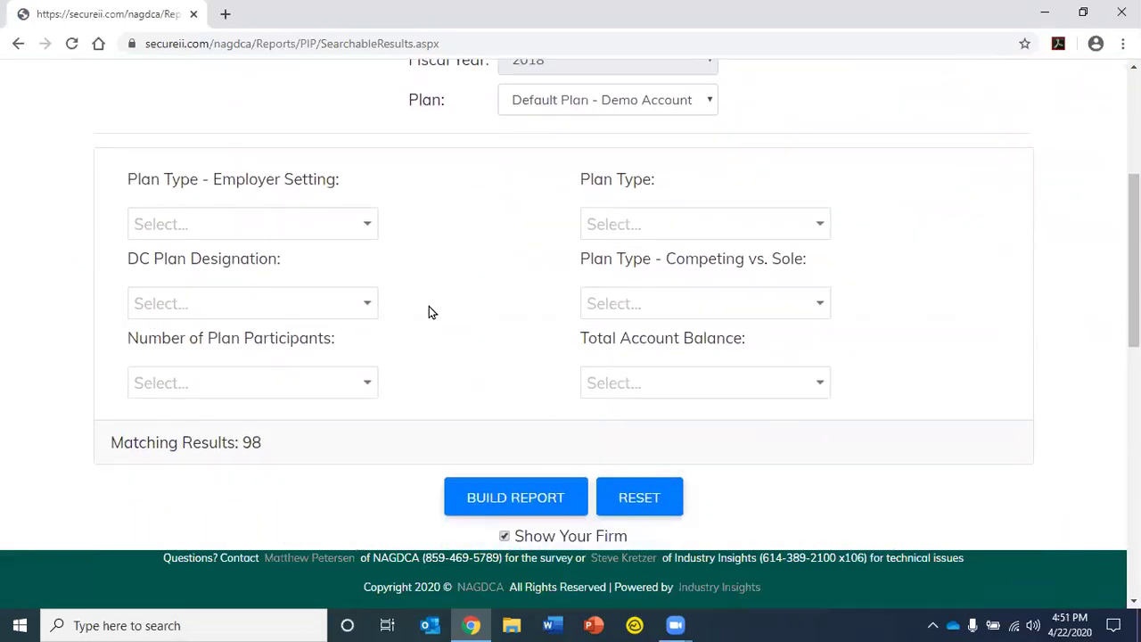
click(366, 224)
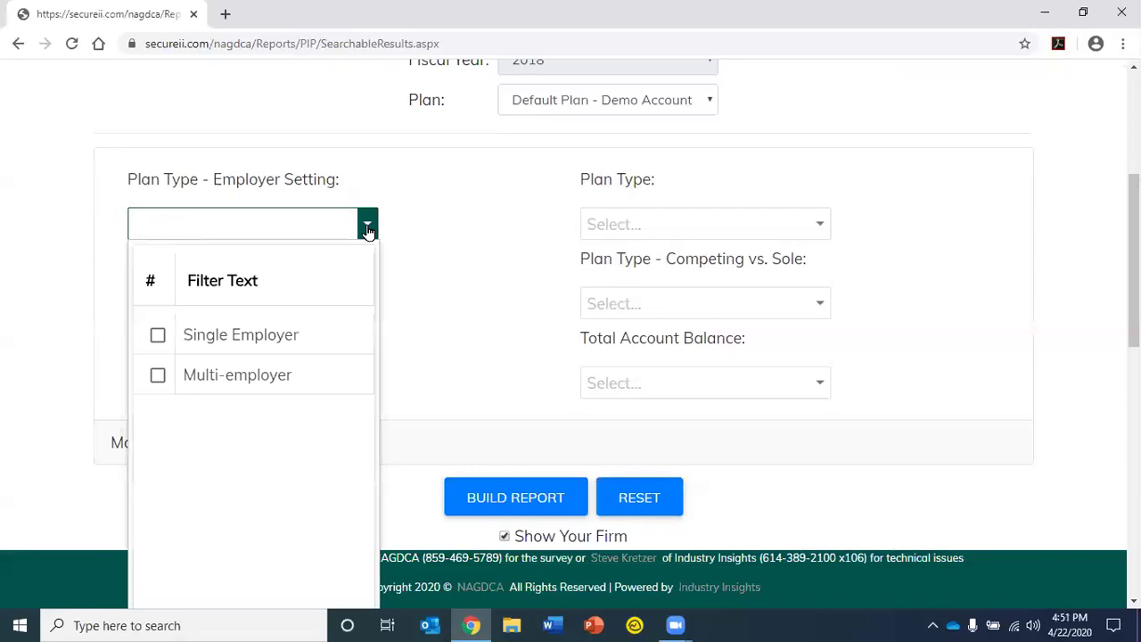
click(158, 337)
click(425, 296)
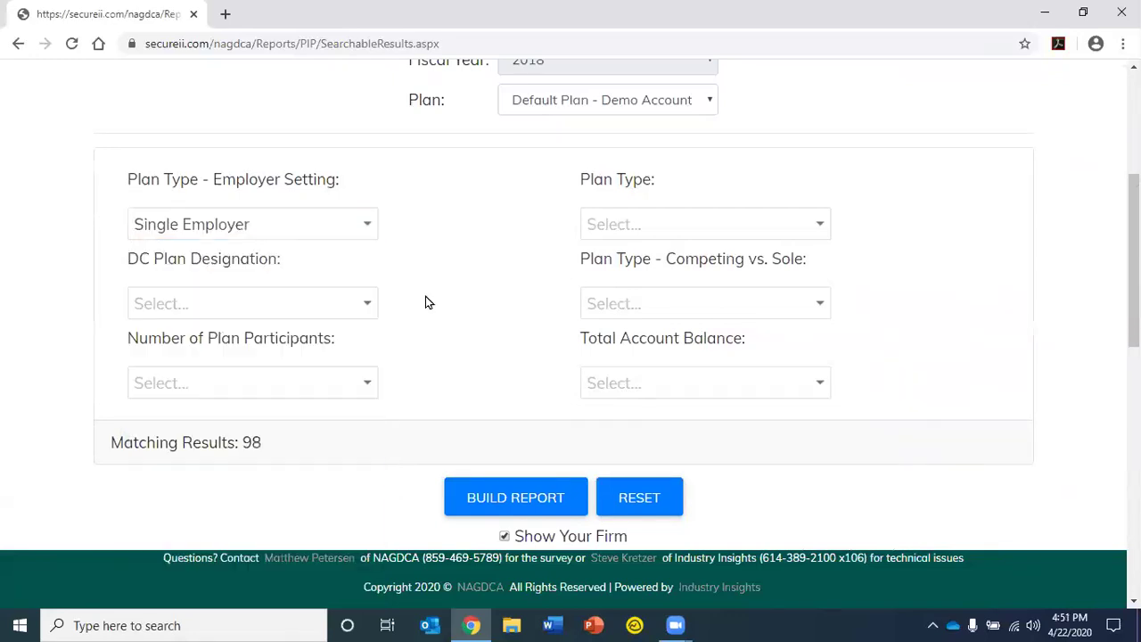
click(368, 307)
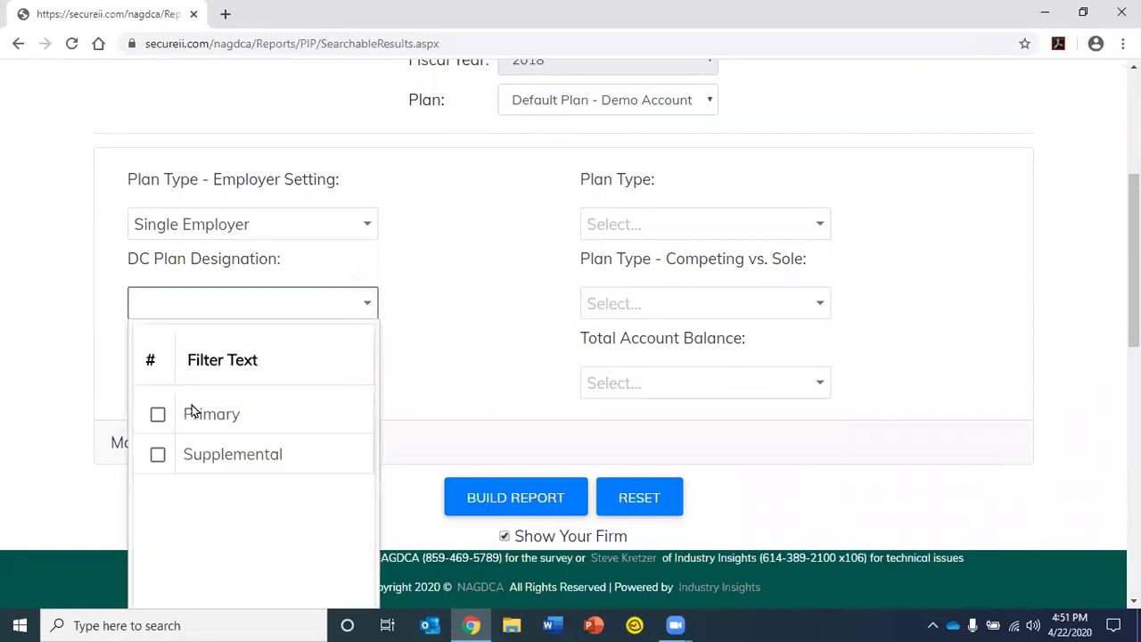
click(158, 455)
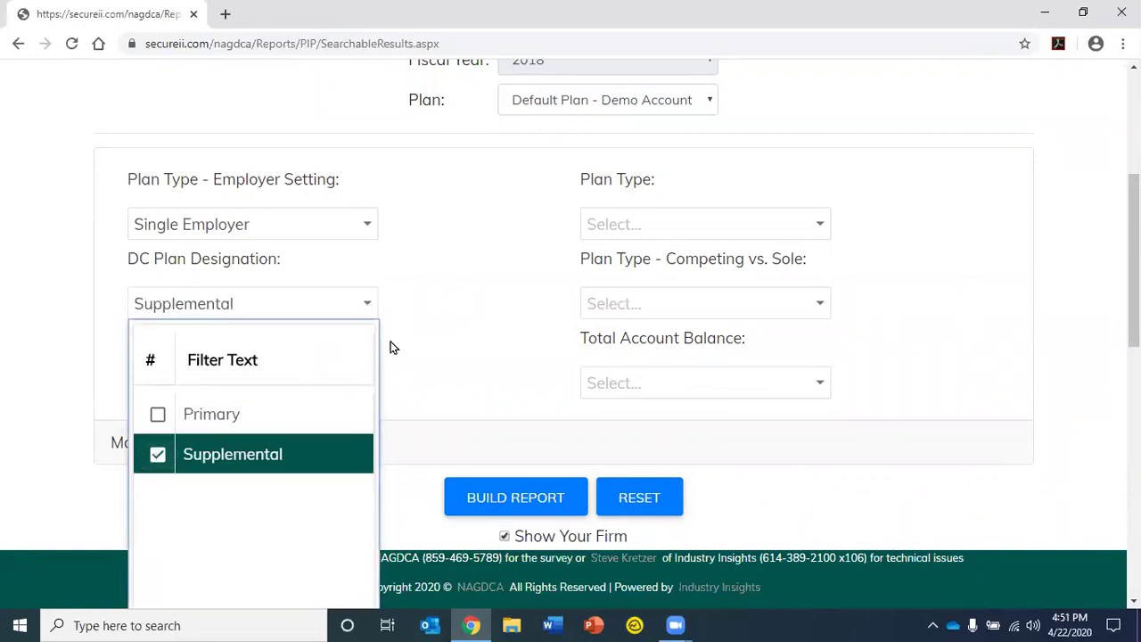
click(442, 329)
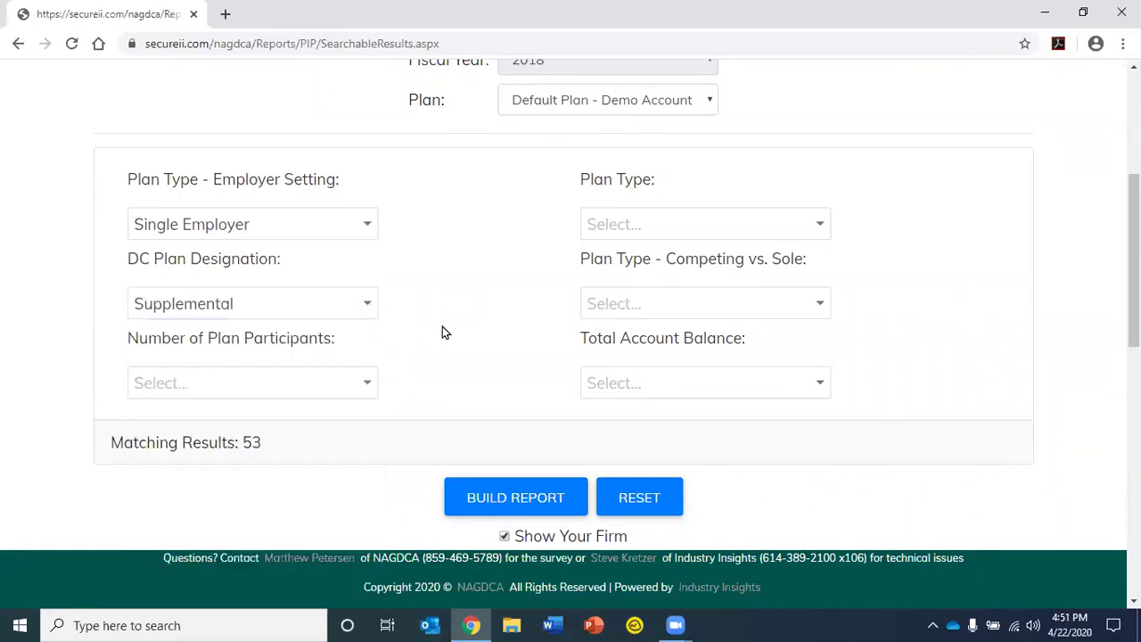
Limit Participants to 15,001 to 50,000 and Plan Type to 457(b)
click(367, 382)
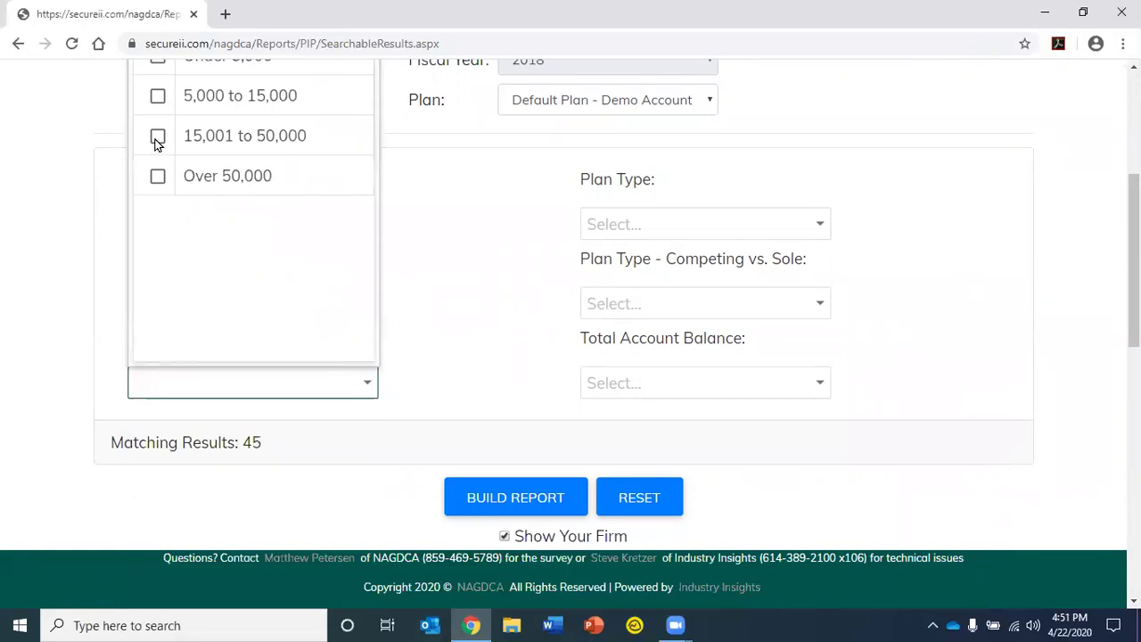
click(158, 136)
click(521, 258)
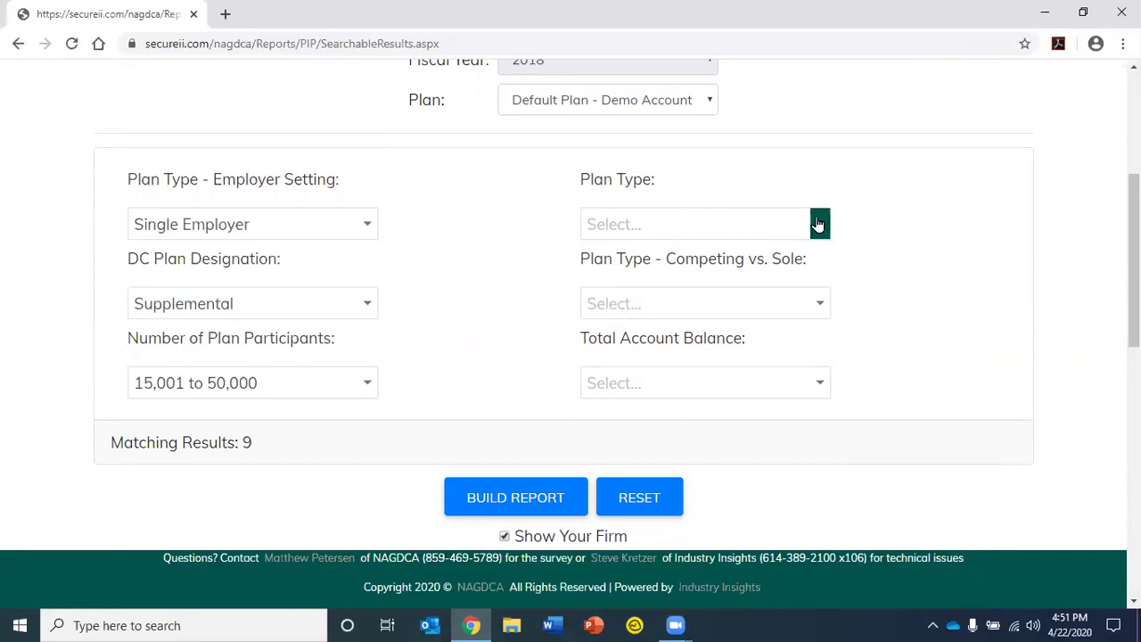
click(817, 224)
click(611, 336)
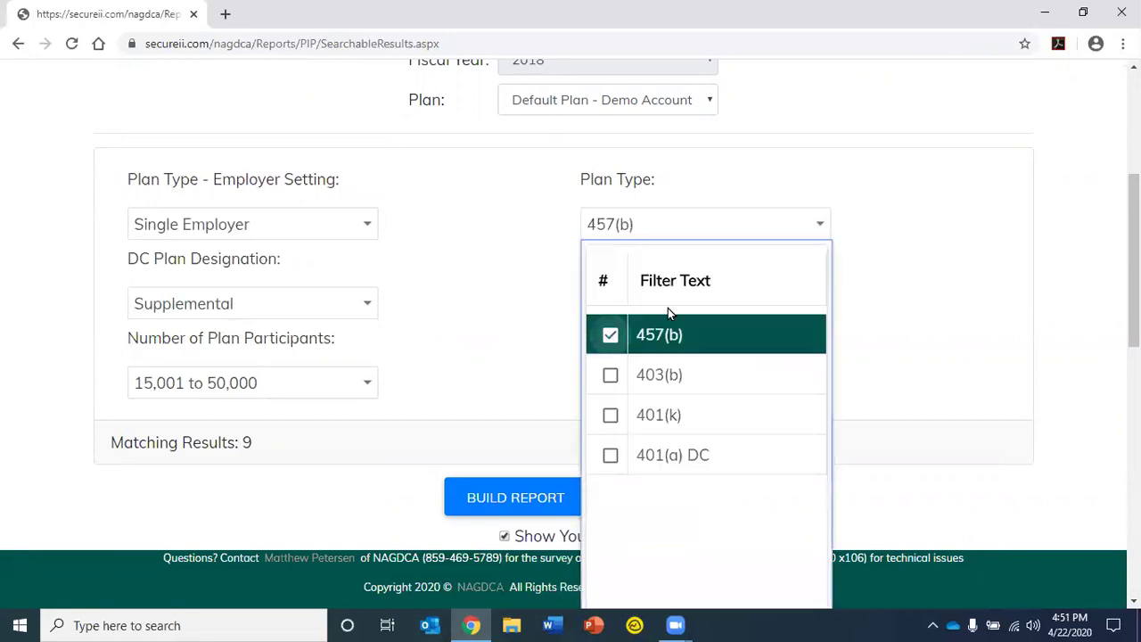
click(913, 276)
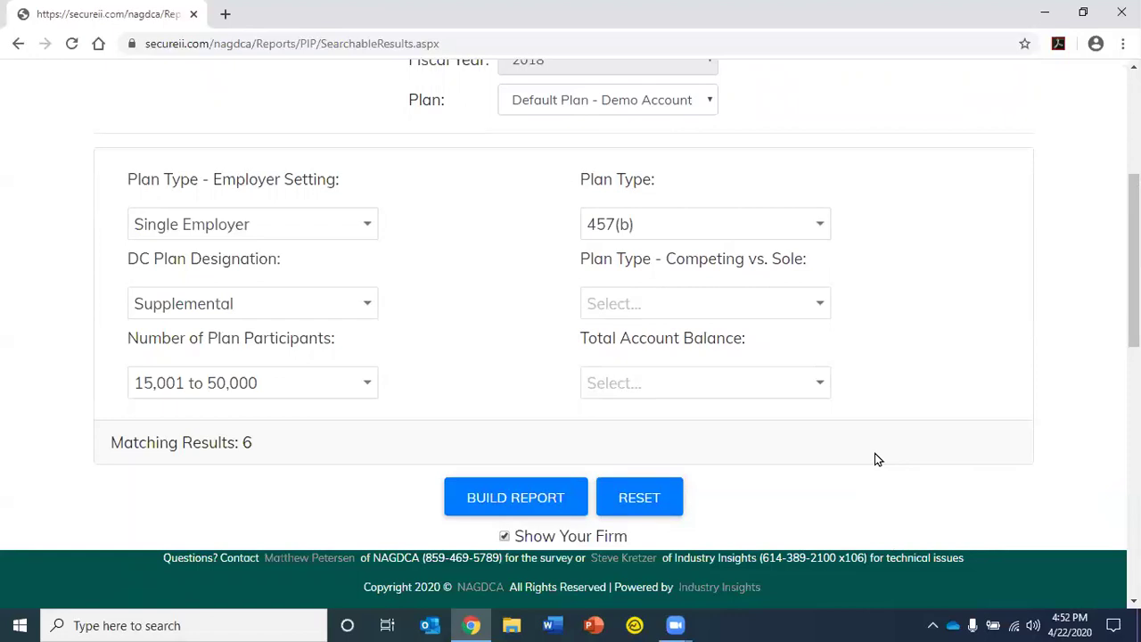
scroll(909, 407, down, 1)
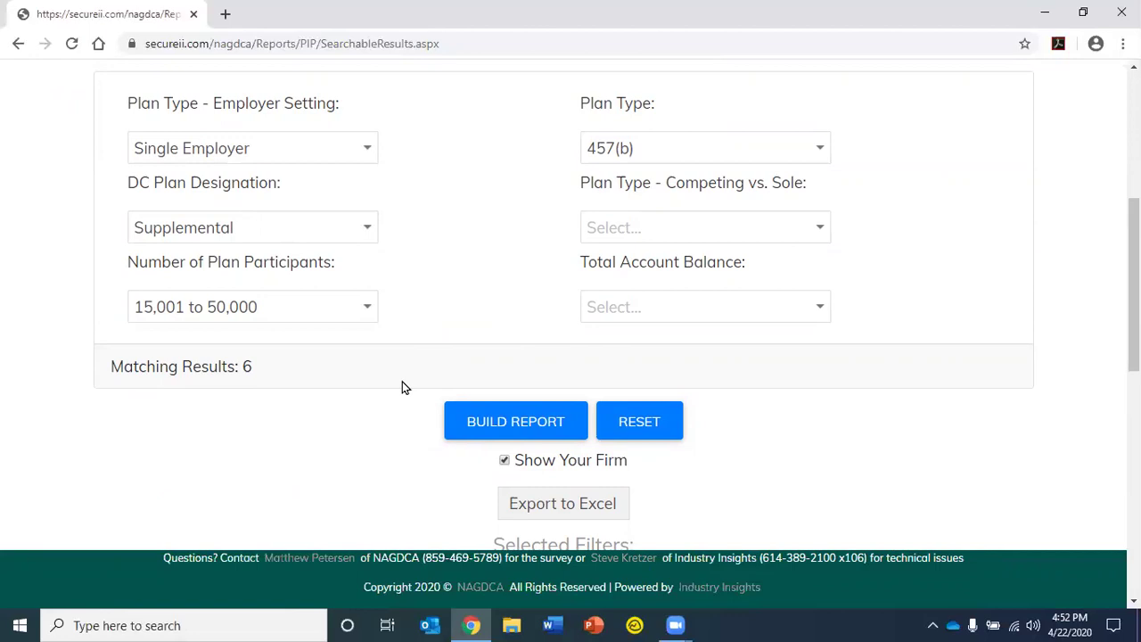
Build the report for the 6 matching plans and scroll through its Metric / Your Firm / Industry table
click(467, 421)
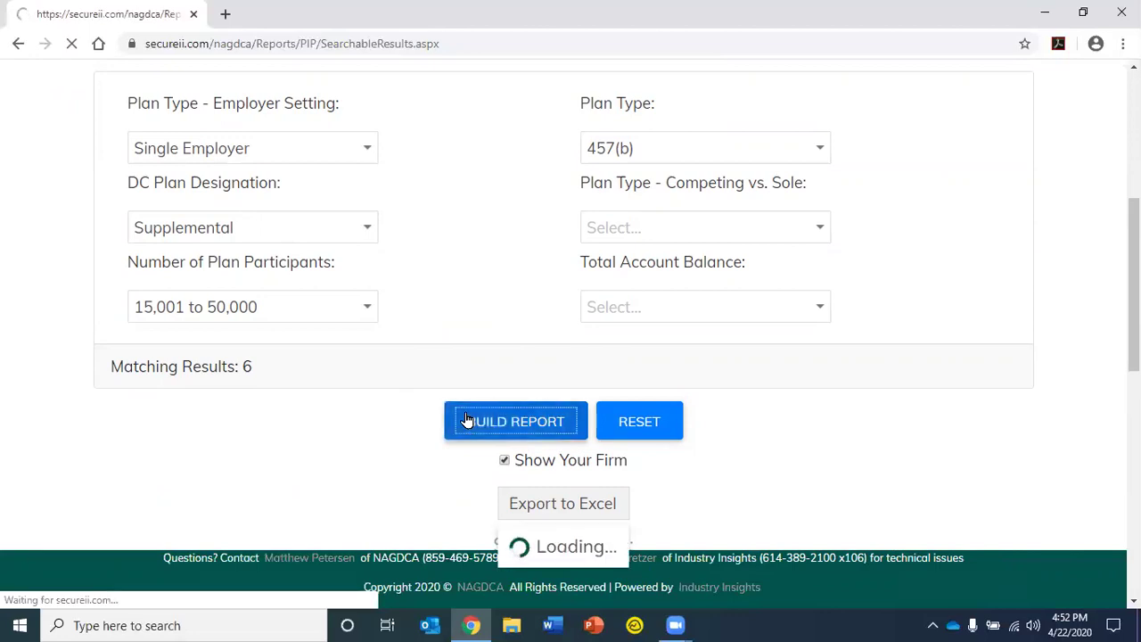
scroll(866, 426, down, 4)
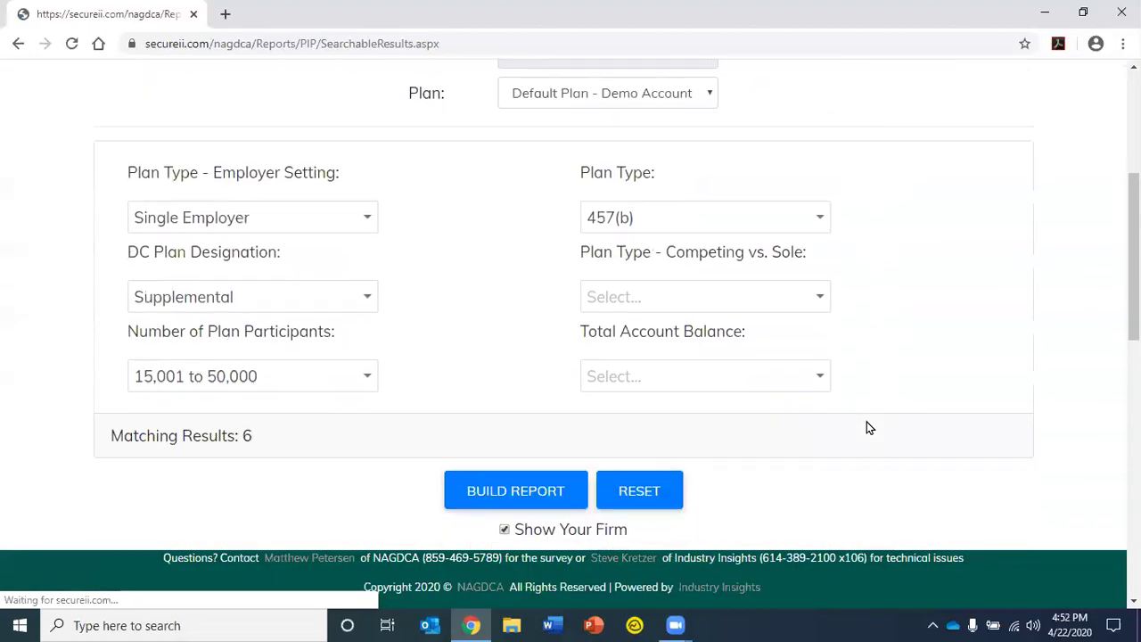
scroll(869, 428, down, 3)
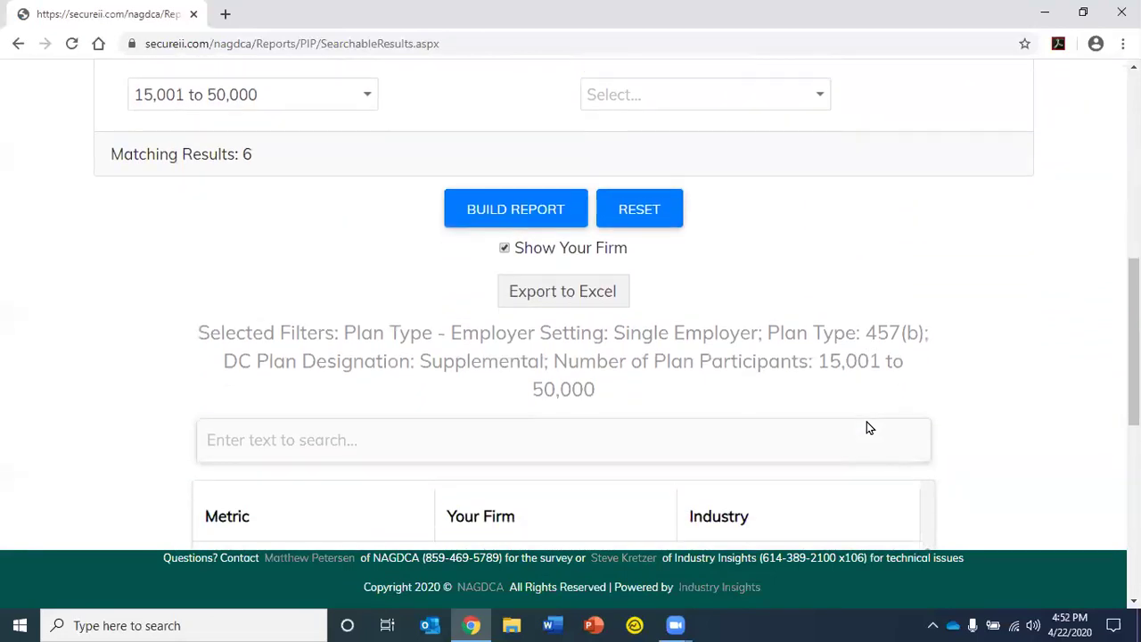
scroll(867, 426, down, 1)
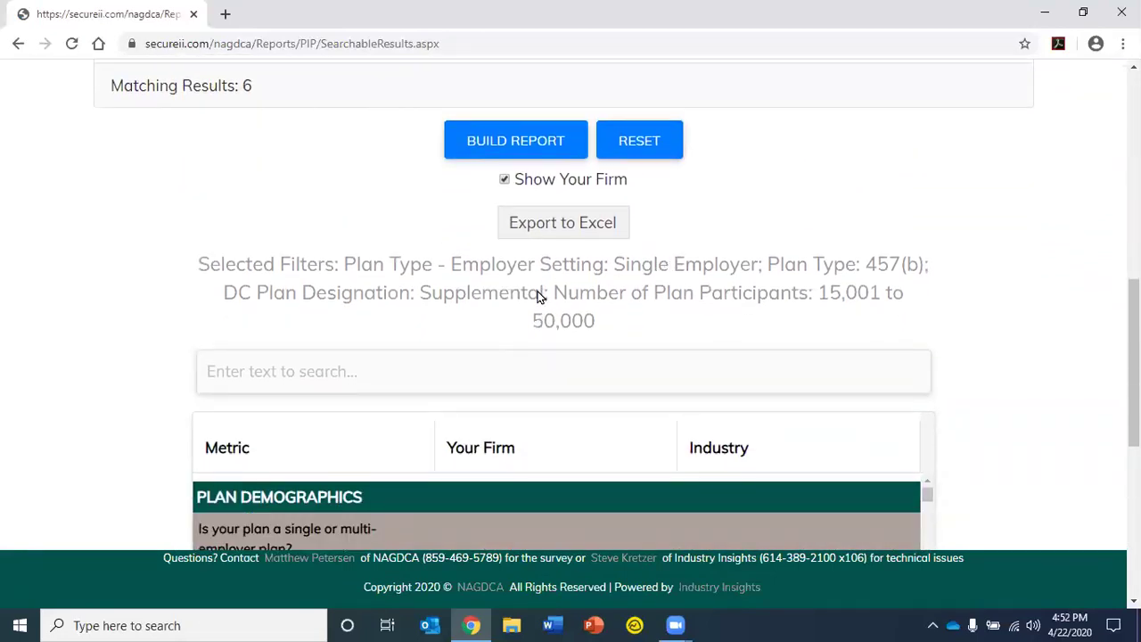
scroll(538, 296, down, 1)
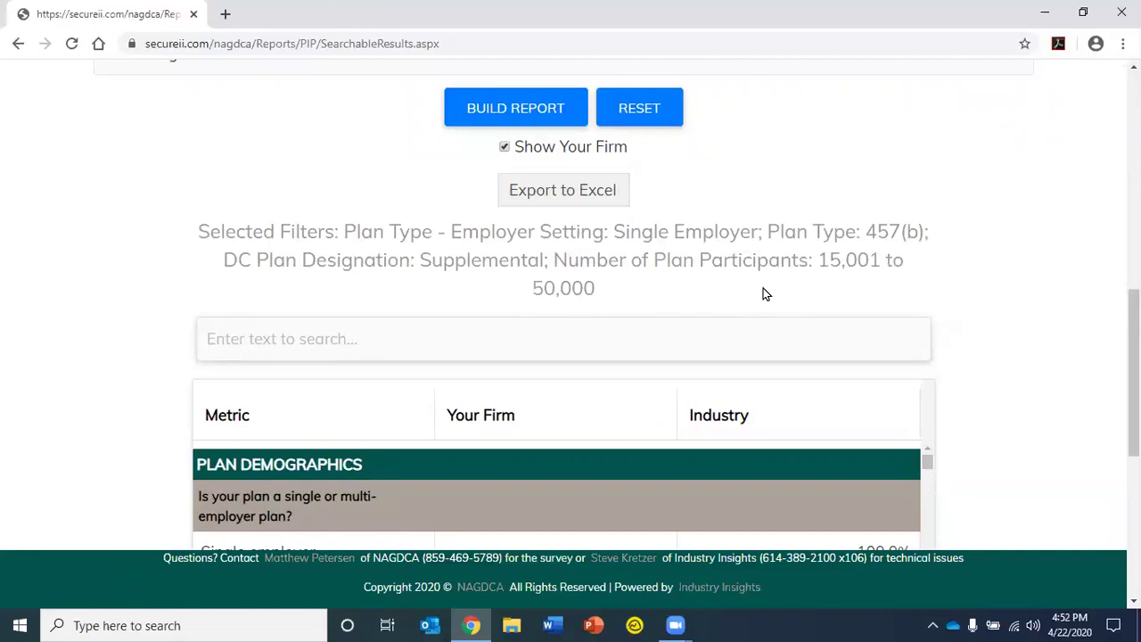
scroll(763, 294, down, 3)
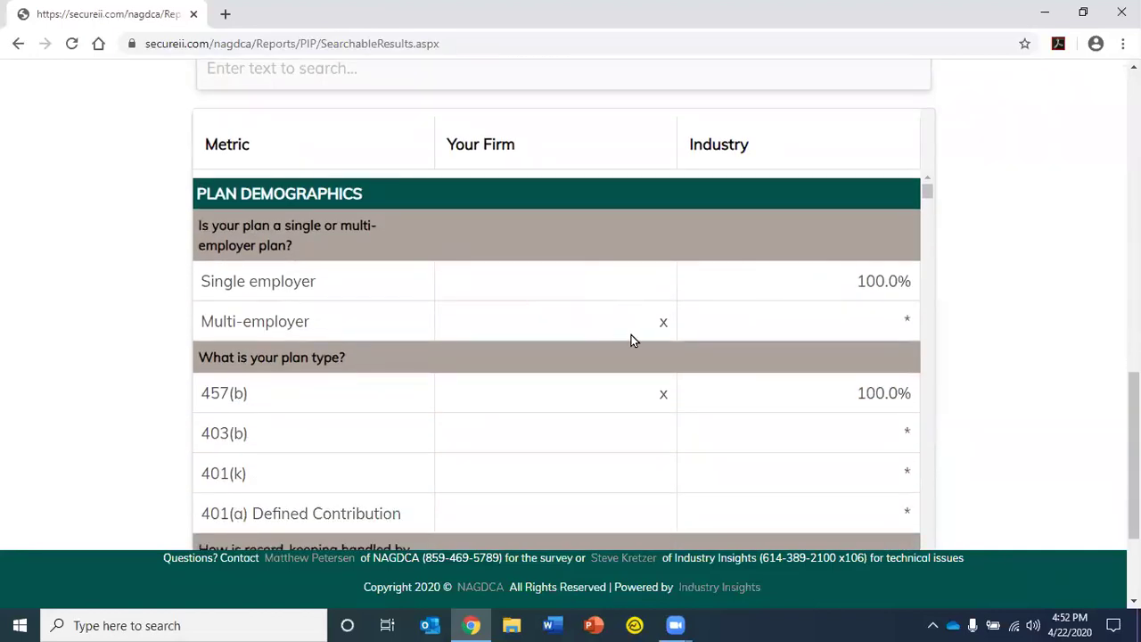
scroll(880, 321, down, 3)
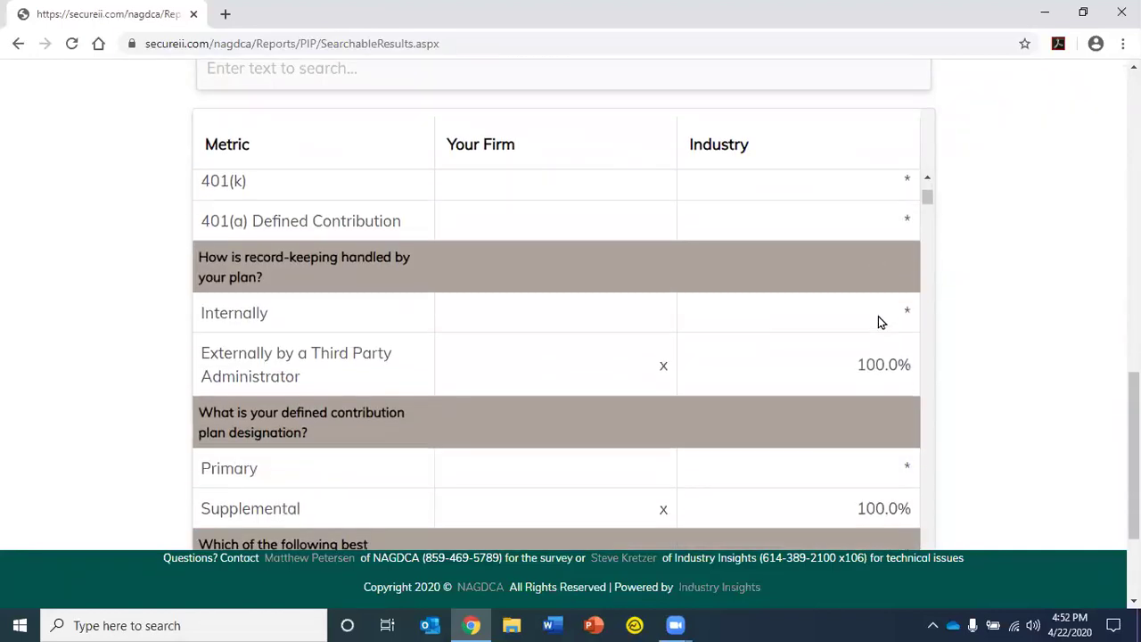
scroll(878, 321, down, 10)
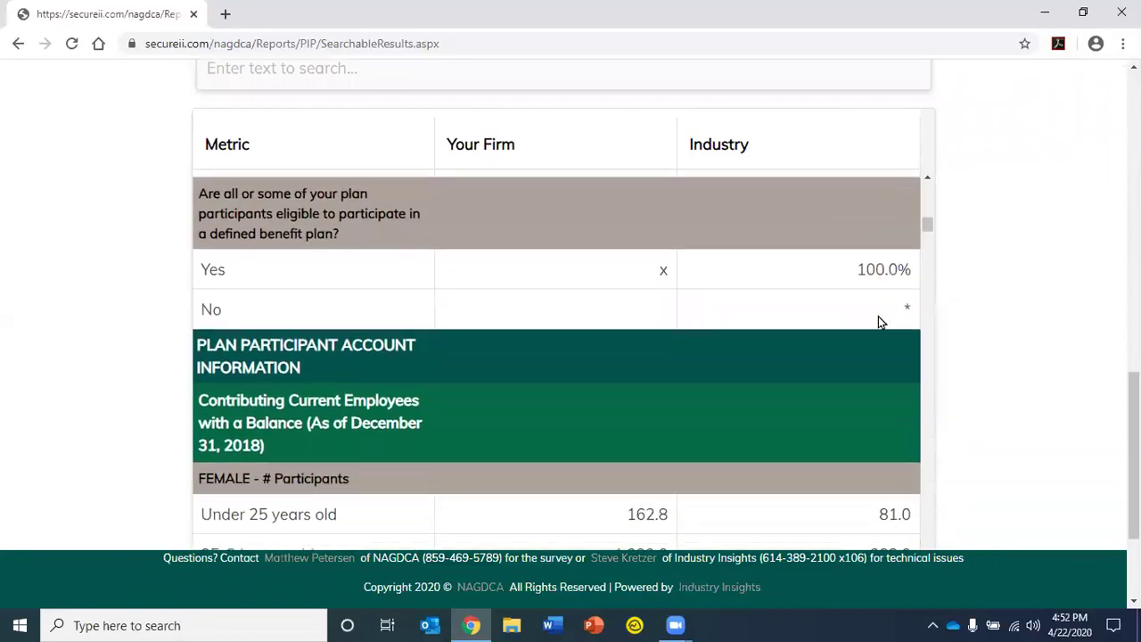
scroll(752, 331, down, 3)
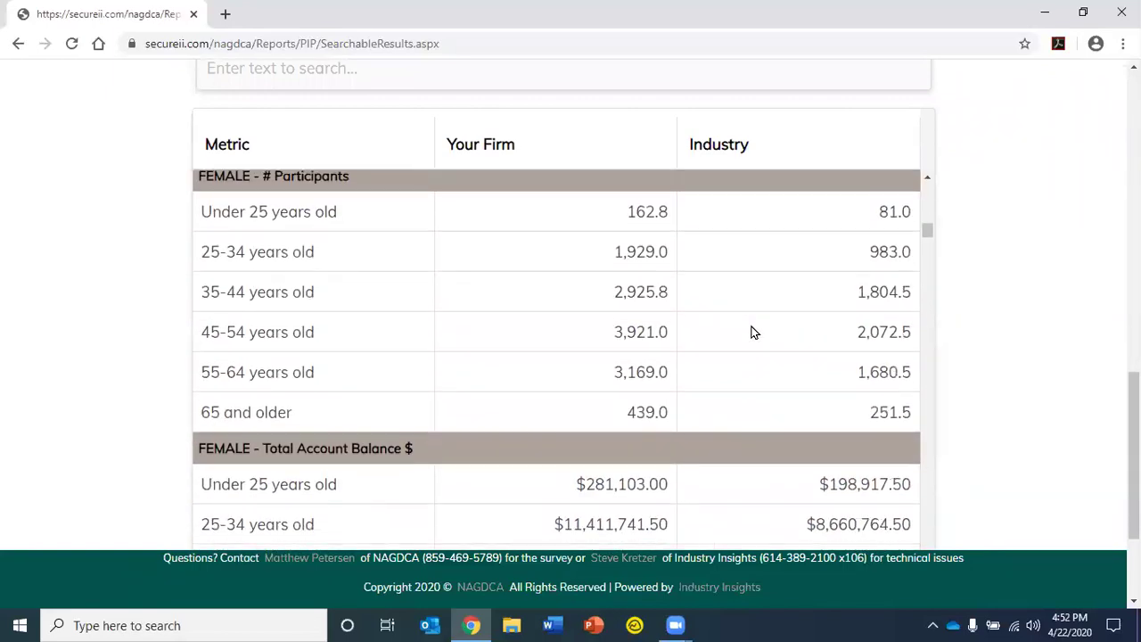
scroll(752, 332, down, 12)
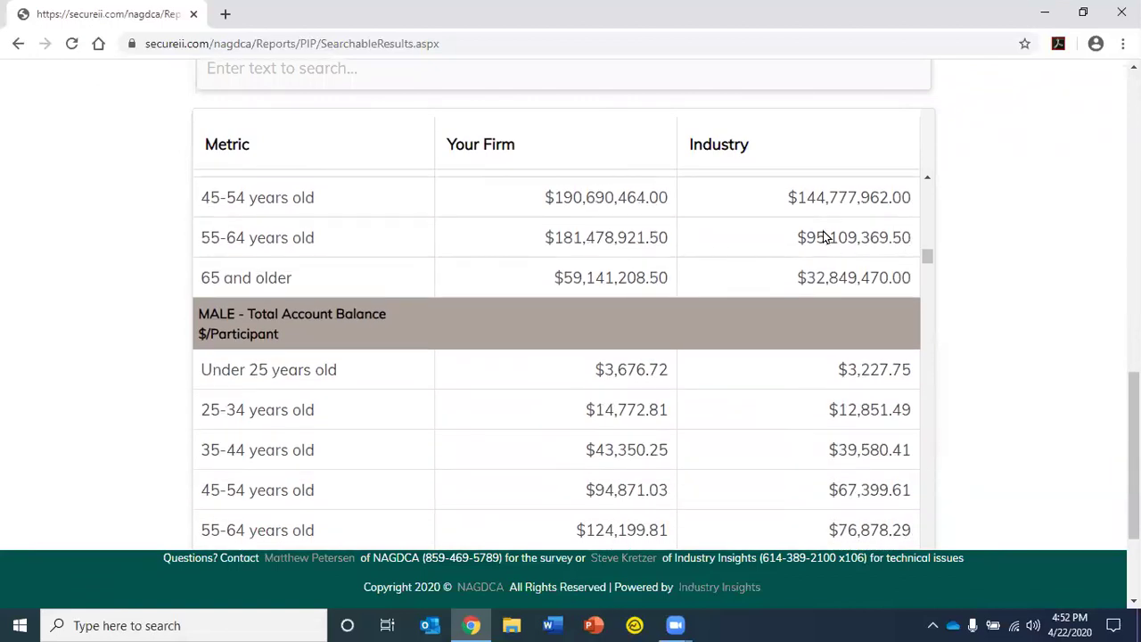
scroll(823, 236, up, 12)
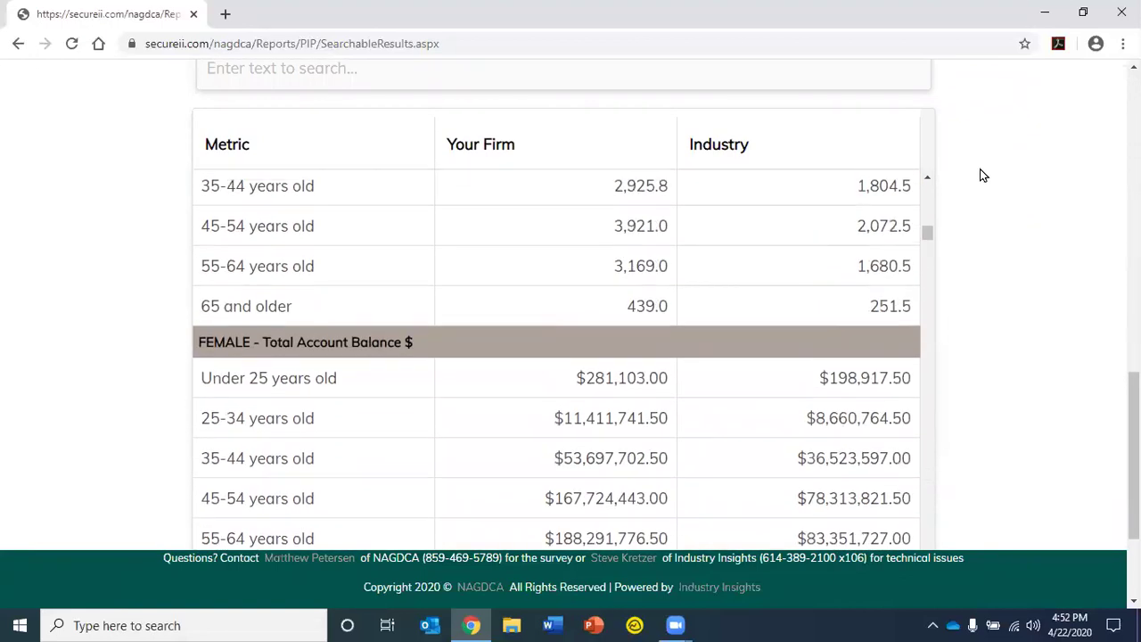
scroll(980, 146, up, 5)
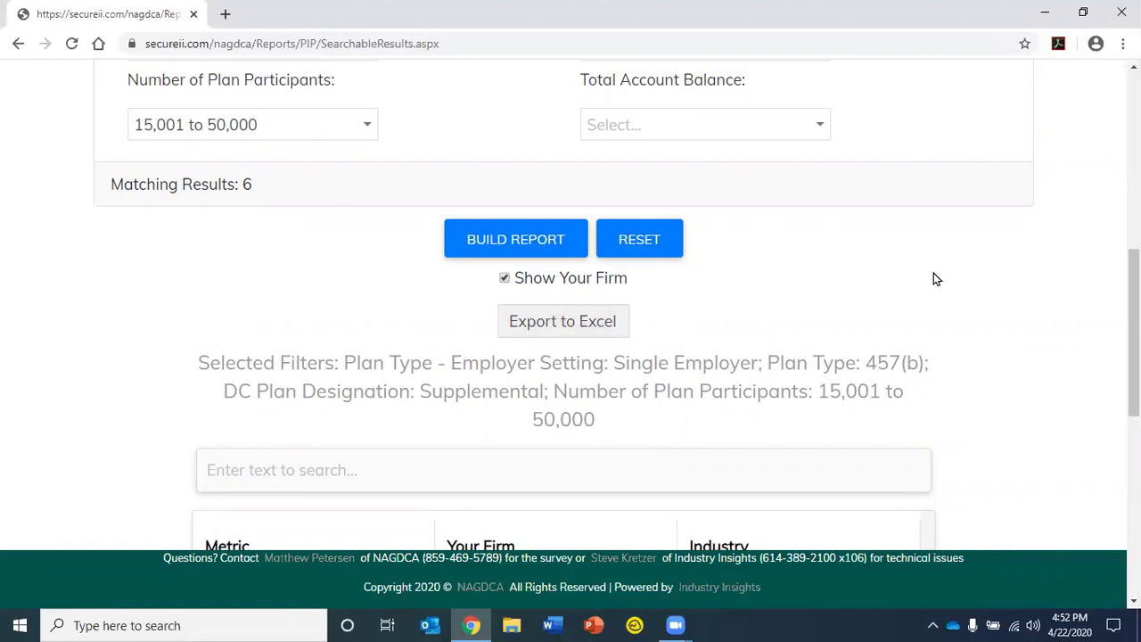
scroll(934, 279, up, 6)
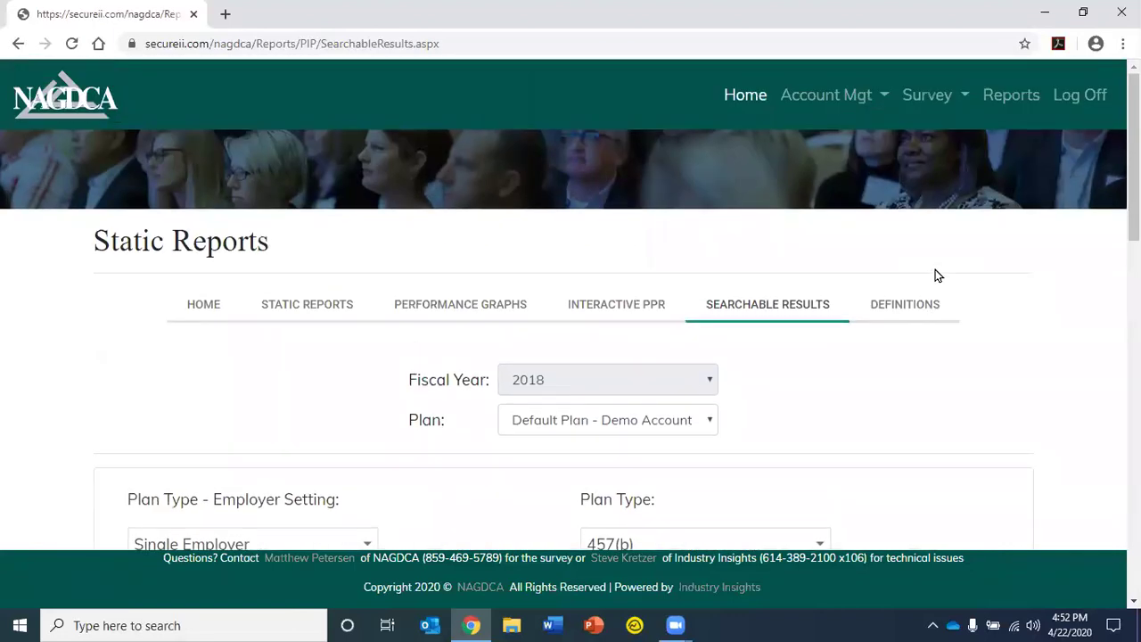